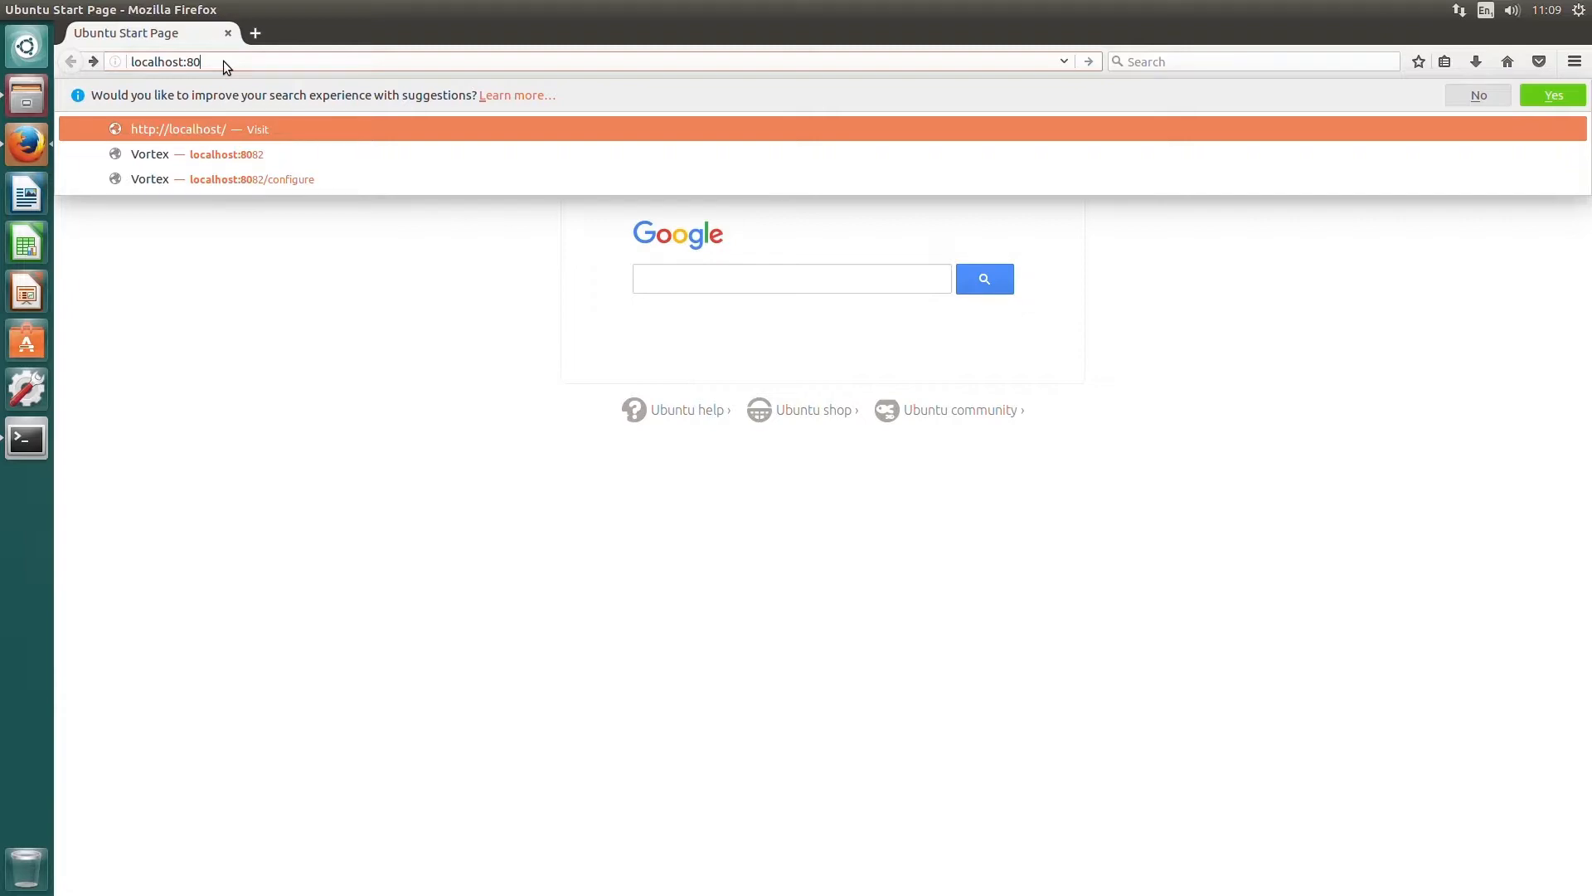
Open the Vortex Edge Connect configuration page at localhost:8082
text(82)
key(Return)
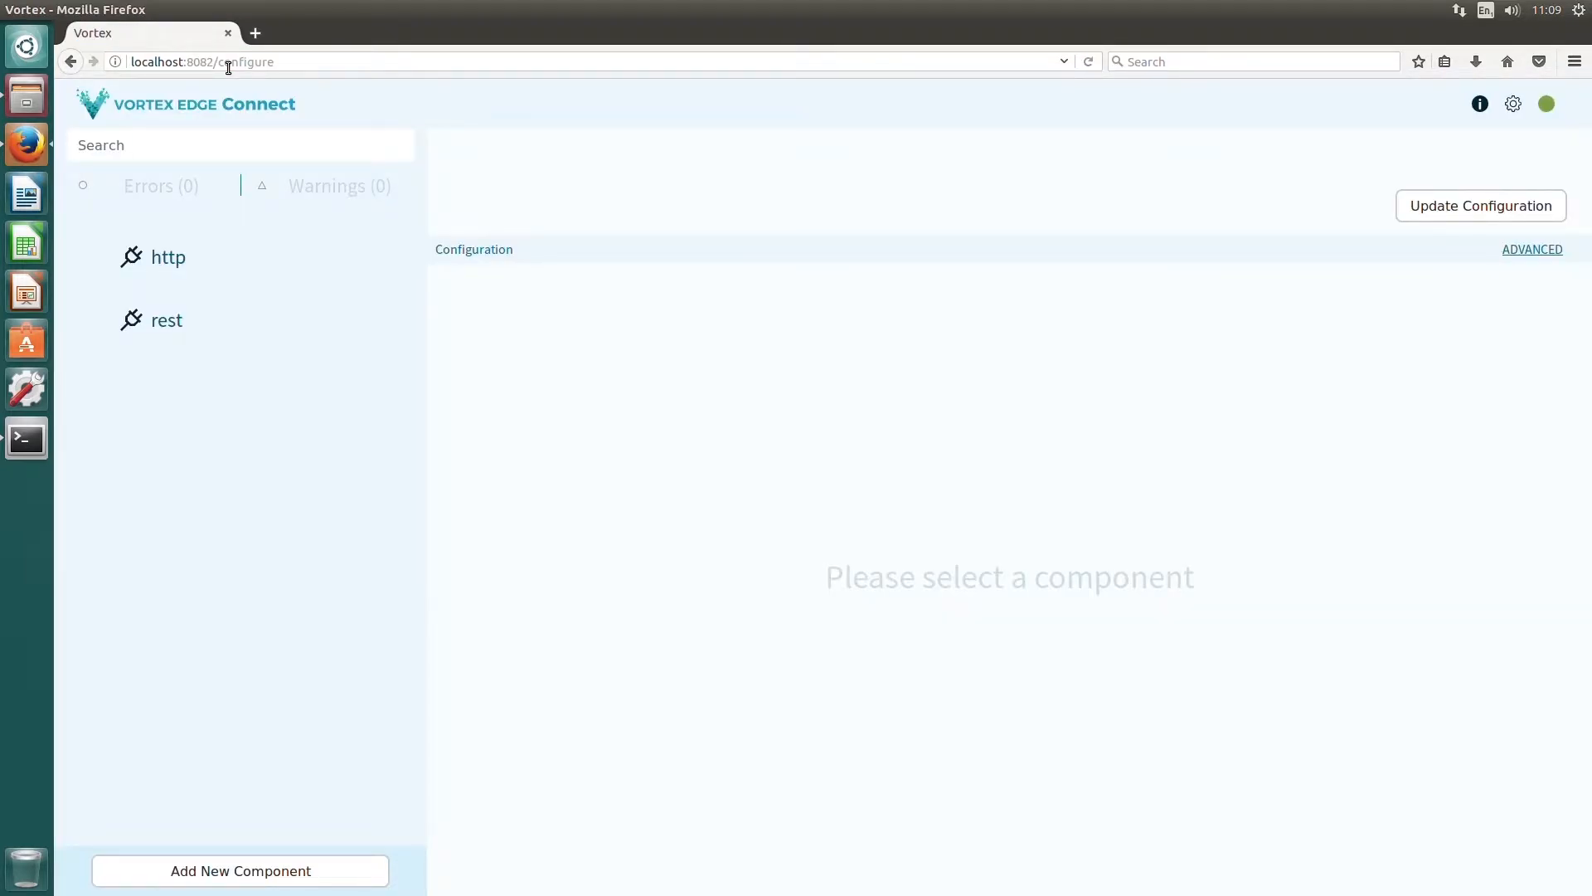
Replace localhost with 10.1.1.41 in the page address and load the remote configuration at 10.1.1.41:8082/configure
click(188, 67)
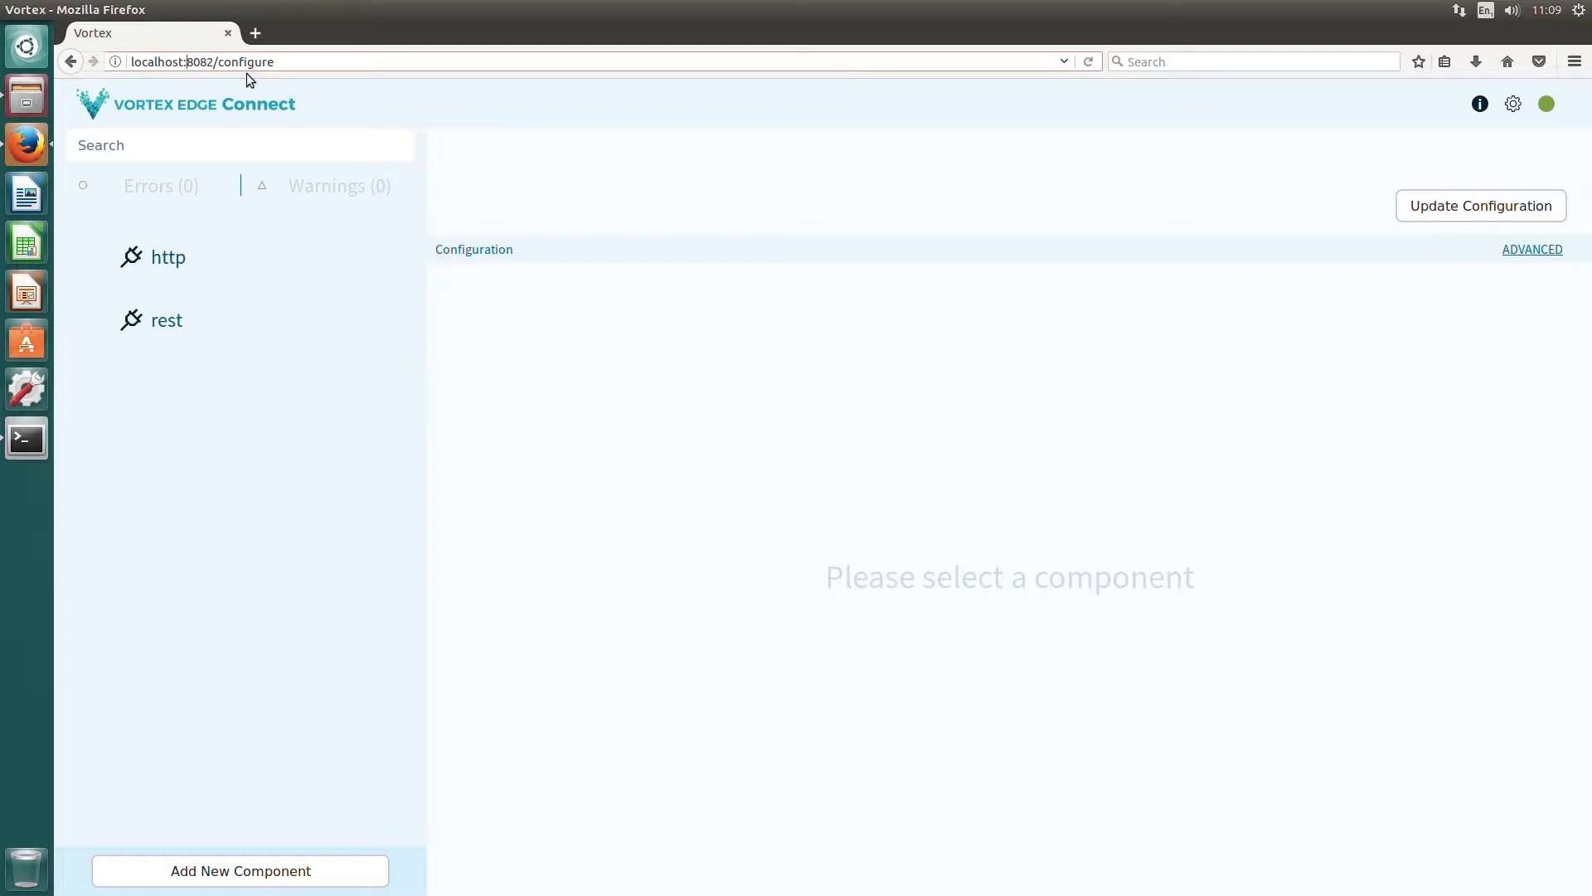
key(BackSpace)
key(BackSpace)
key(BackSpace)
key(BackSpace)
key(BackSpace)
key(BackSpace)
key(BackSpace)
key(BackSpace)
key(BackSpace)
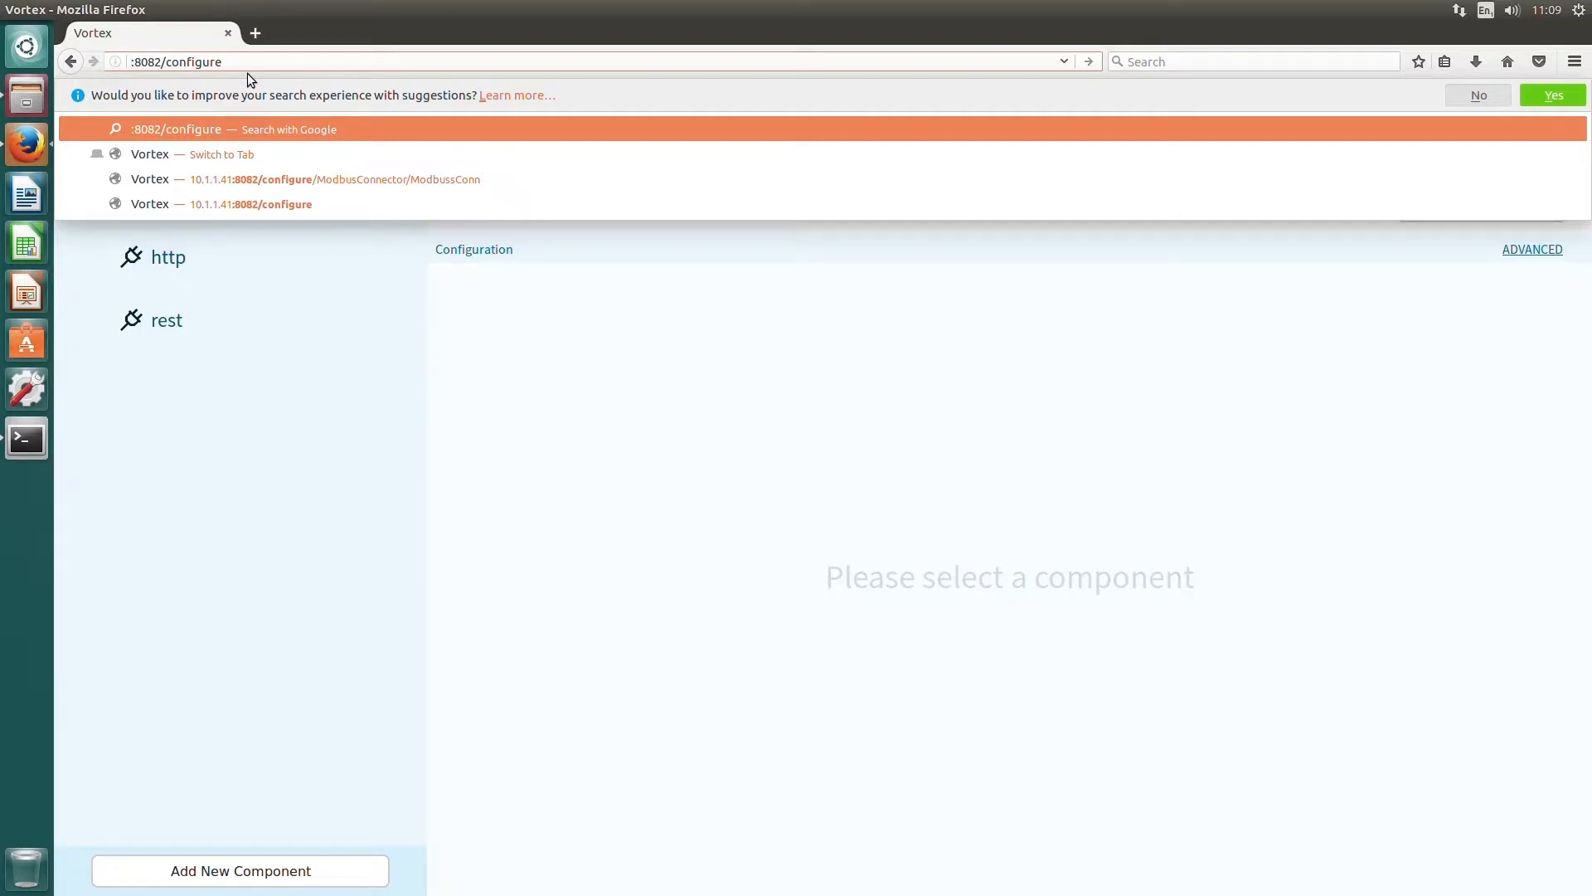
text(10.1.)
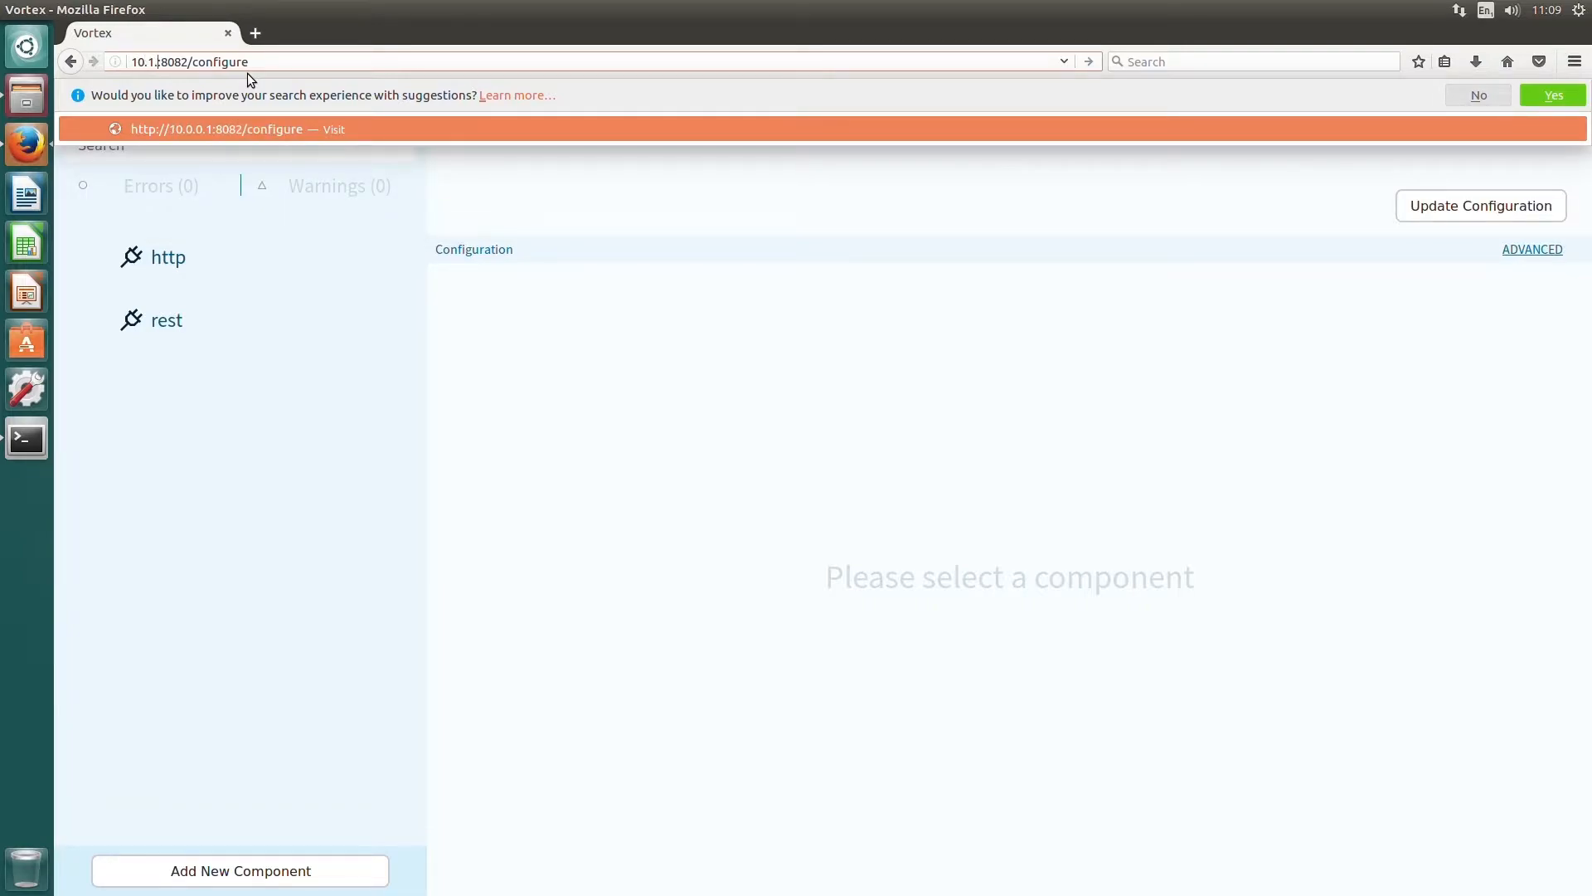
text(1.41)
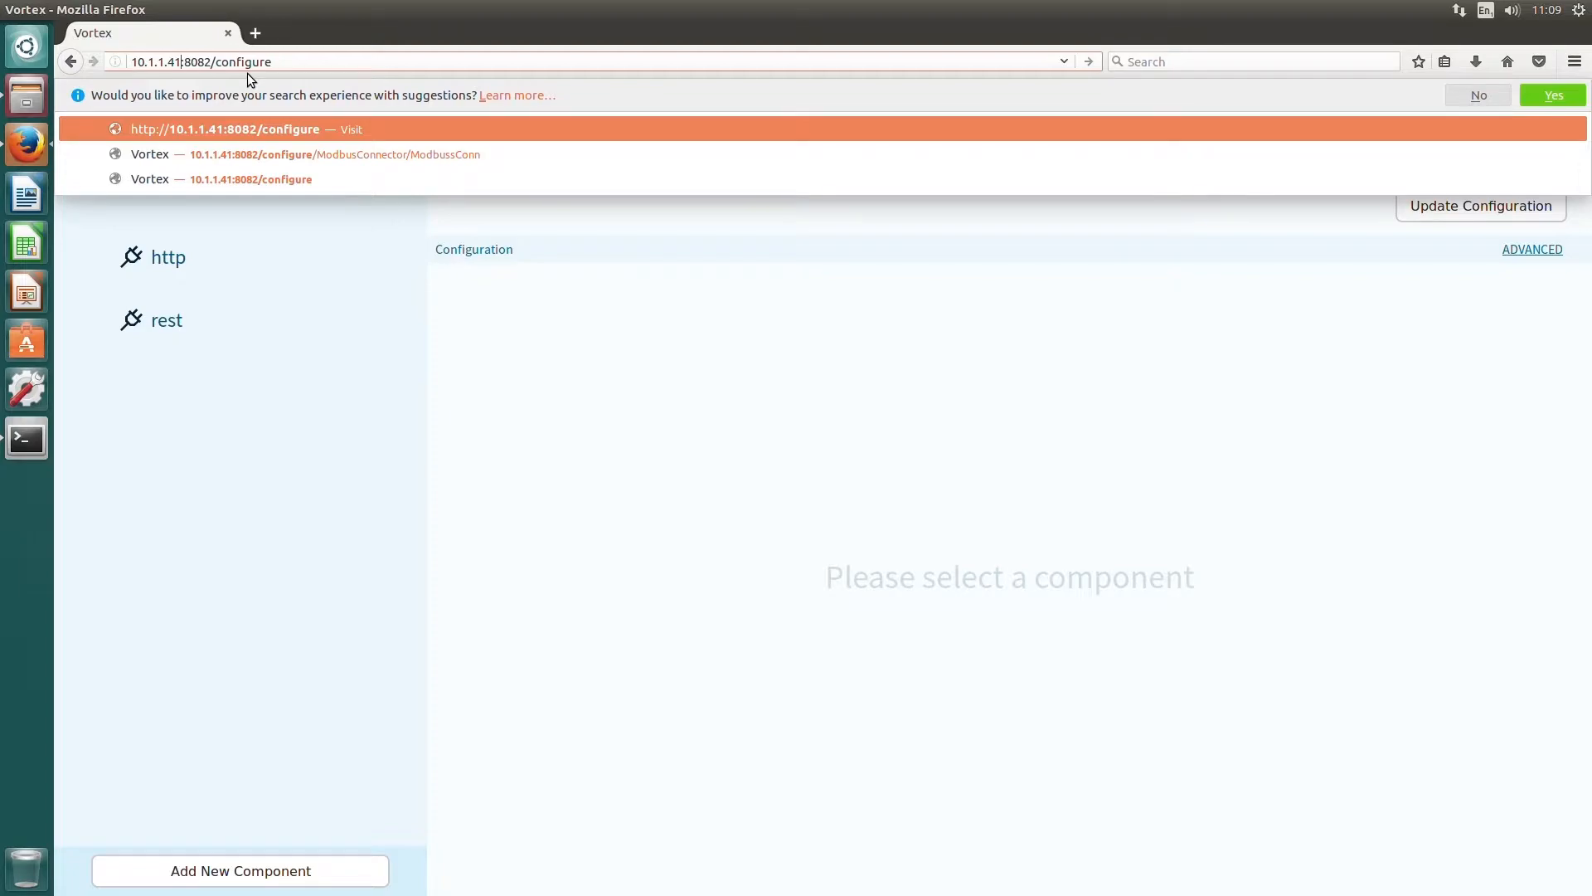
key(Return)
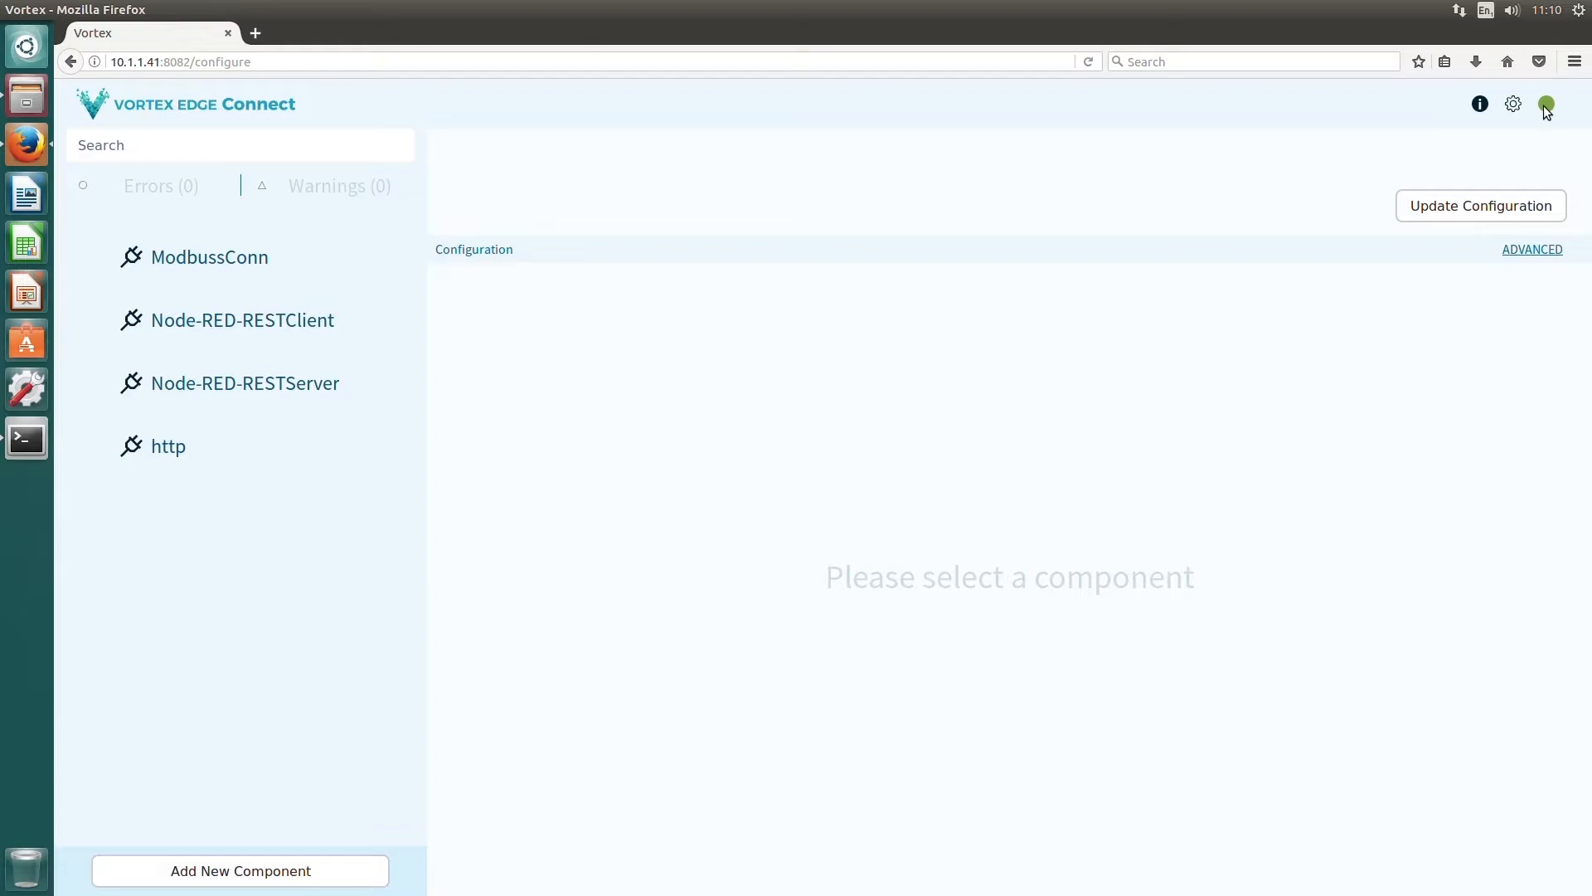
Examine the ModbussConn component's connection, instance and property settings in the form and in the advanced XML view
click(1480, 106)
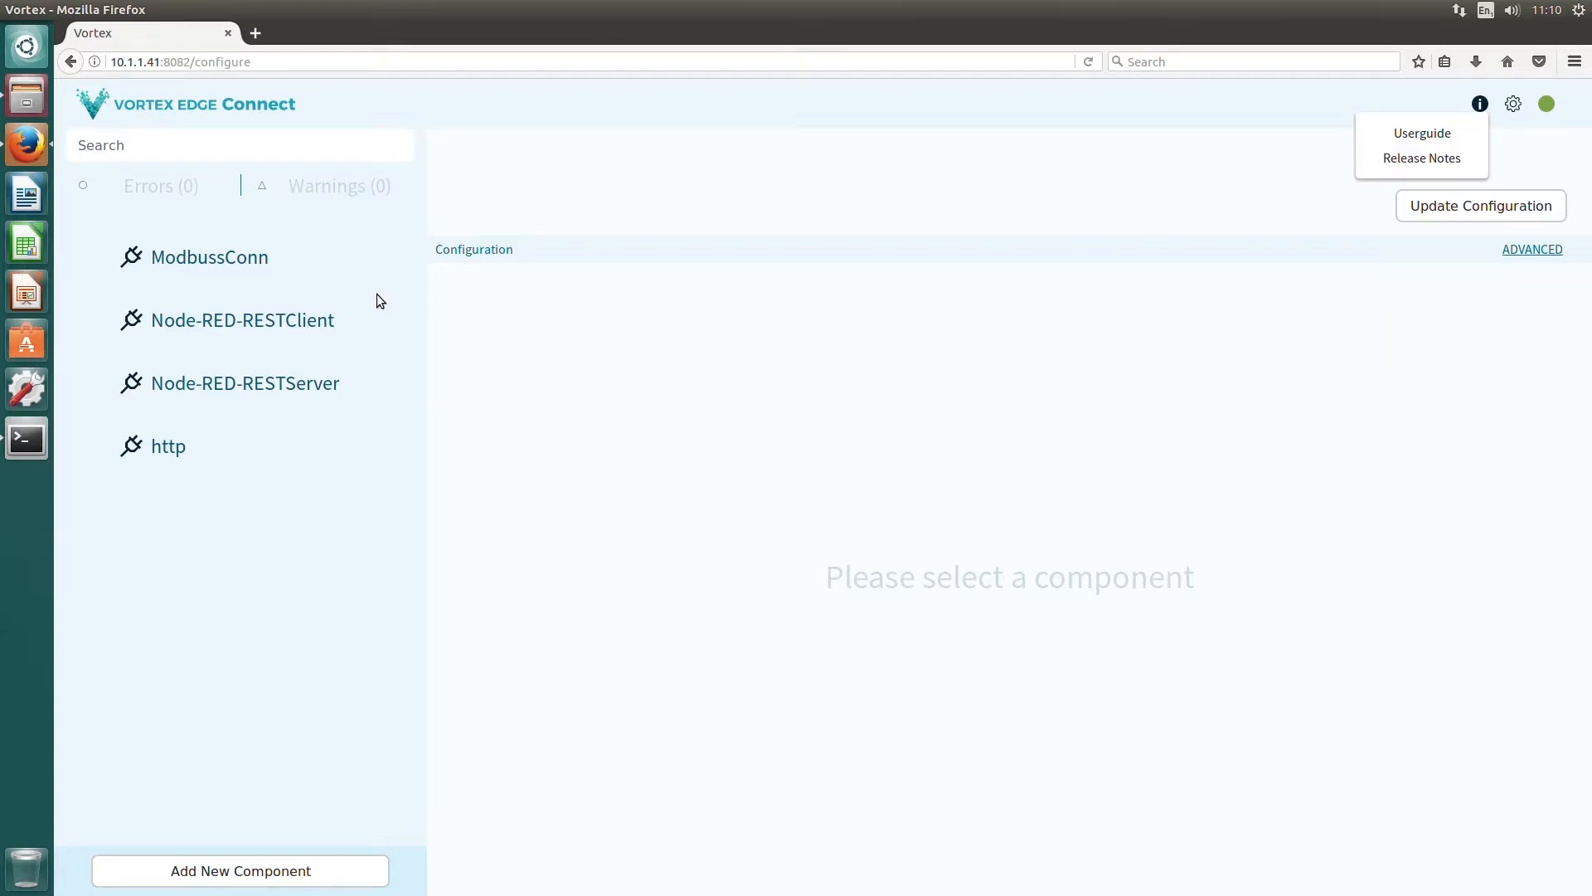
click(241, 274)
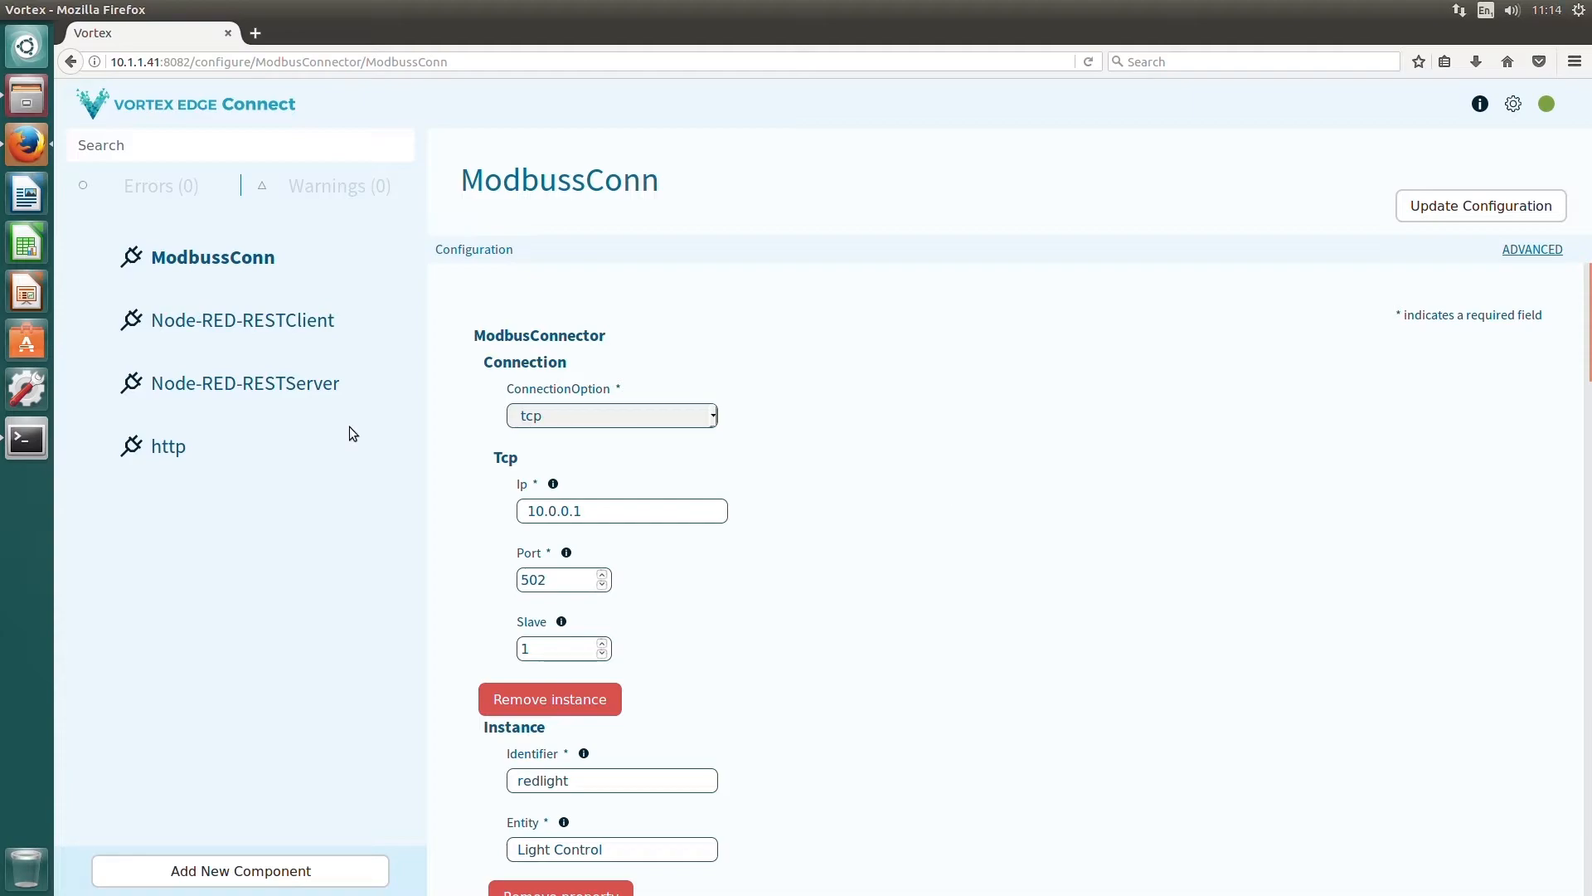
scroll(774, 418, down, 1)
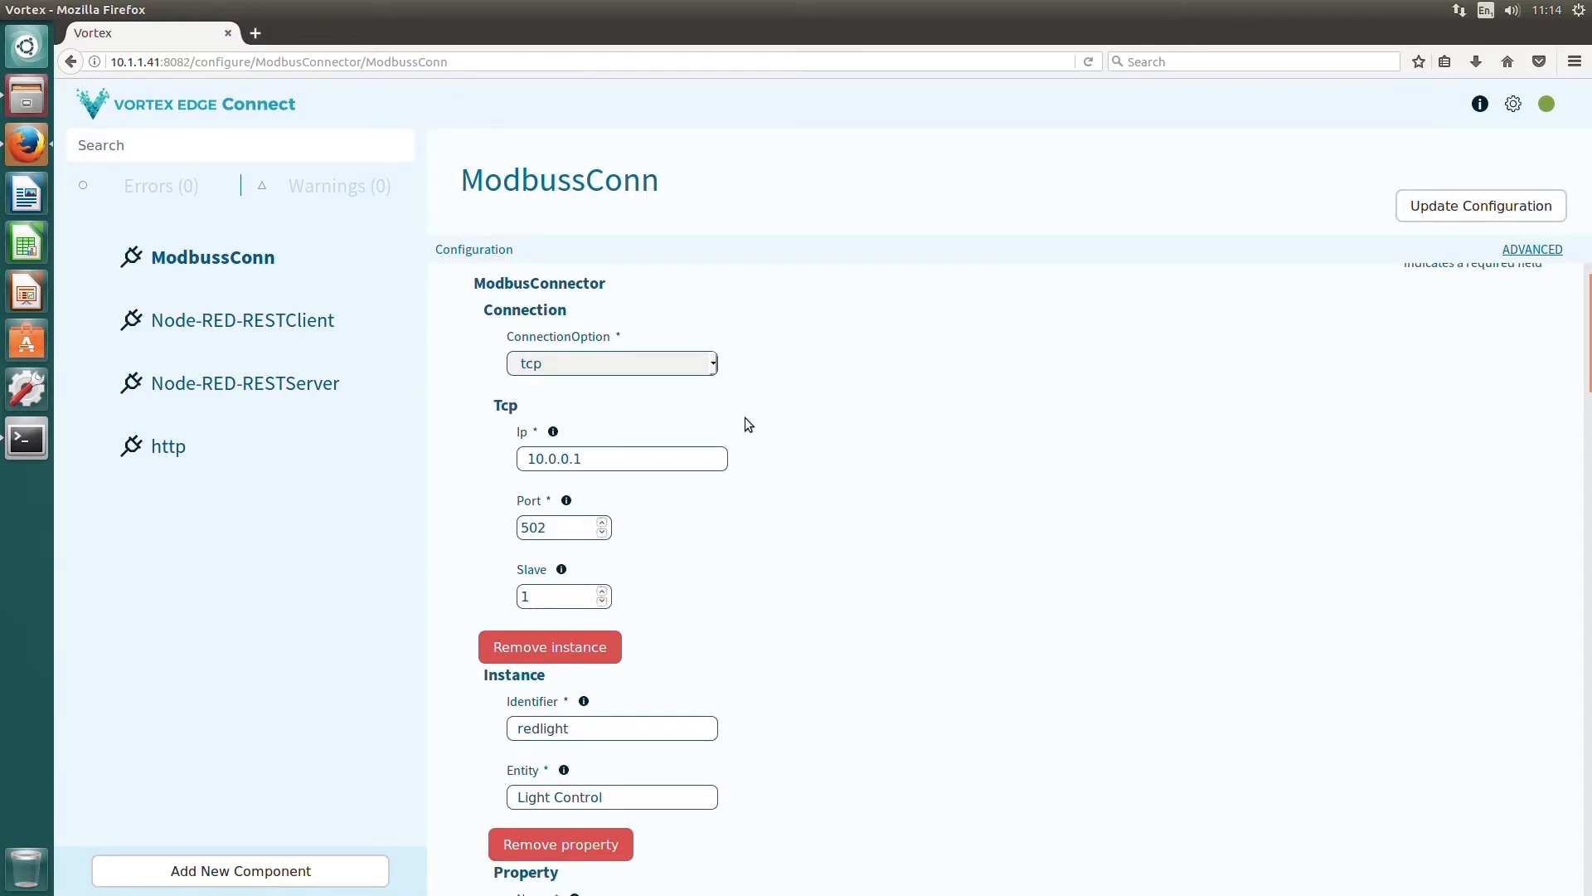
scroll(746, 419, down, 2)
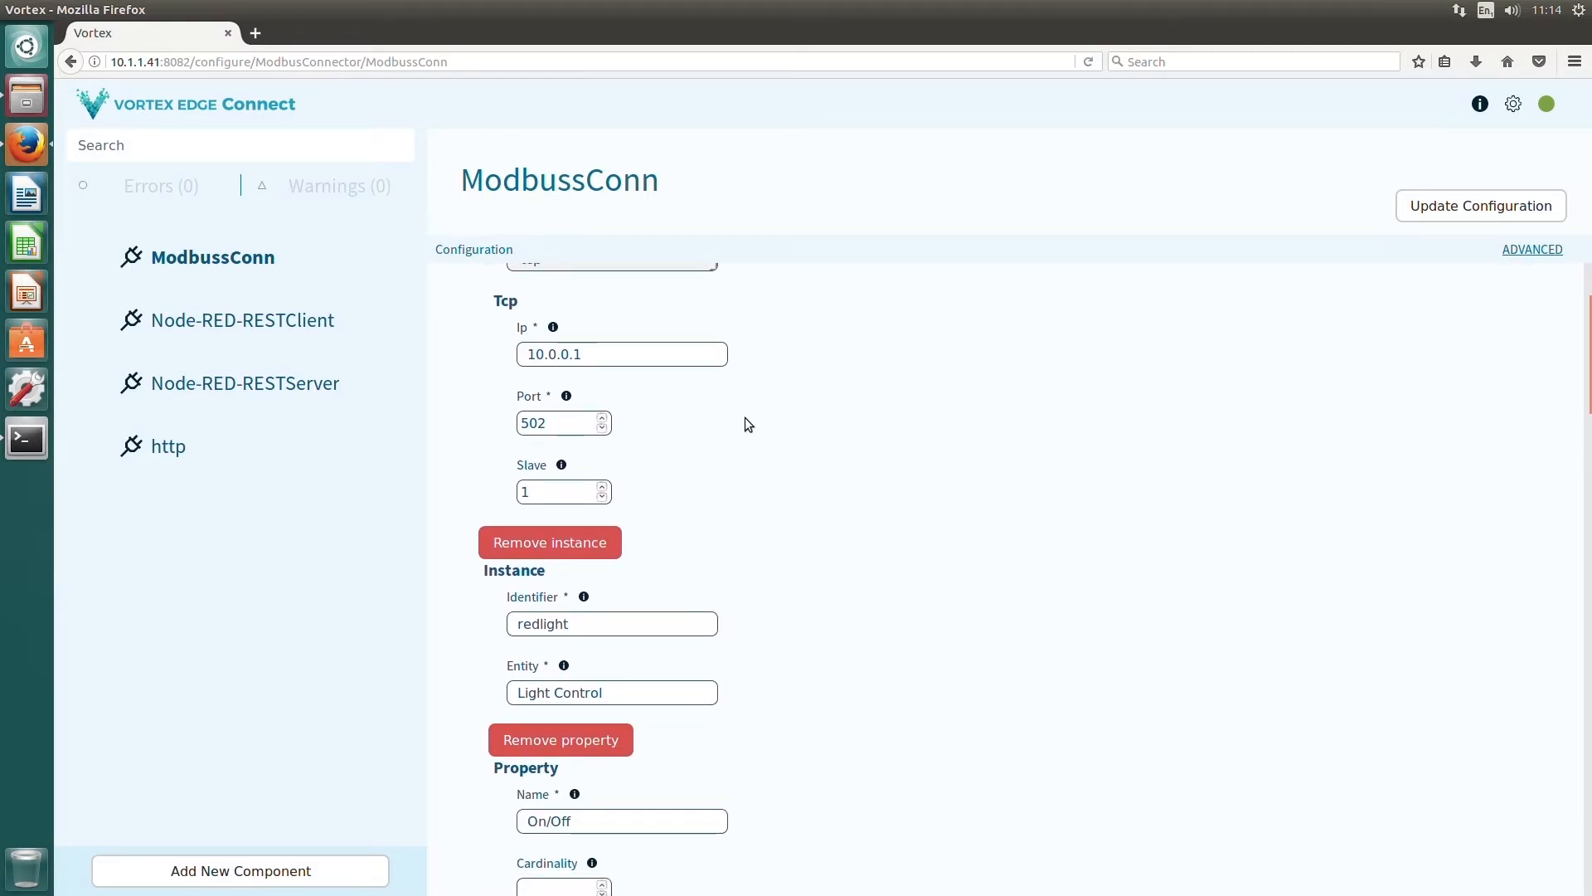
scroll(747, 424, down, 5)
scroll(762, 441, down, 10)
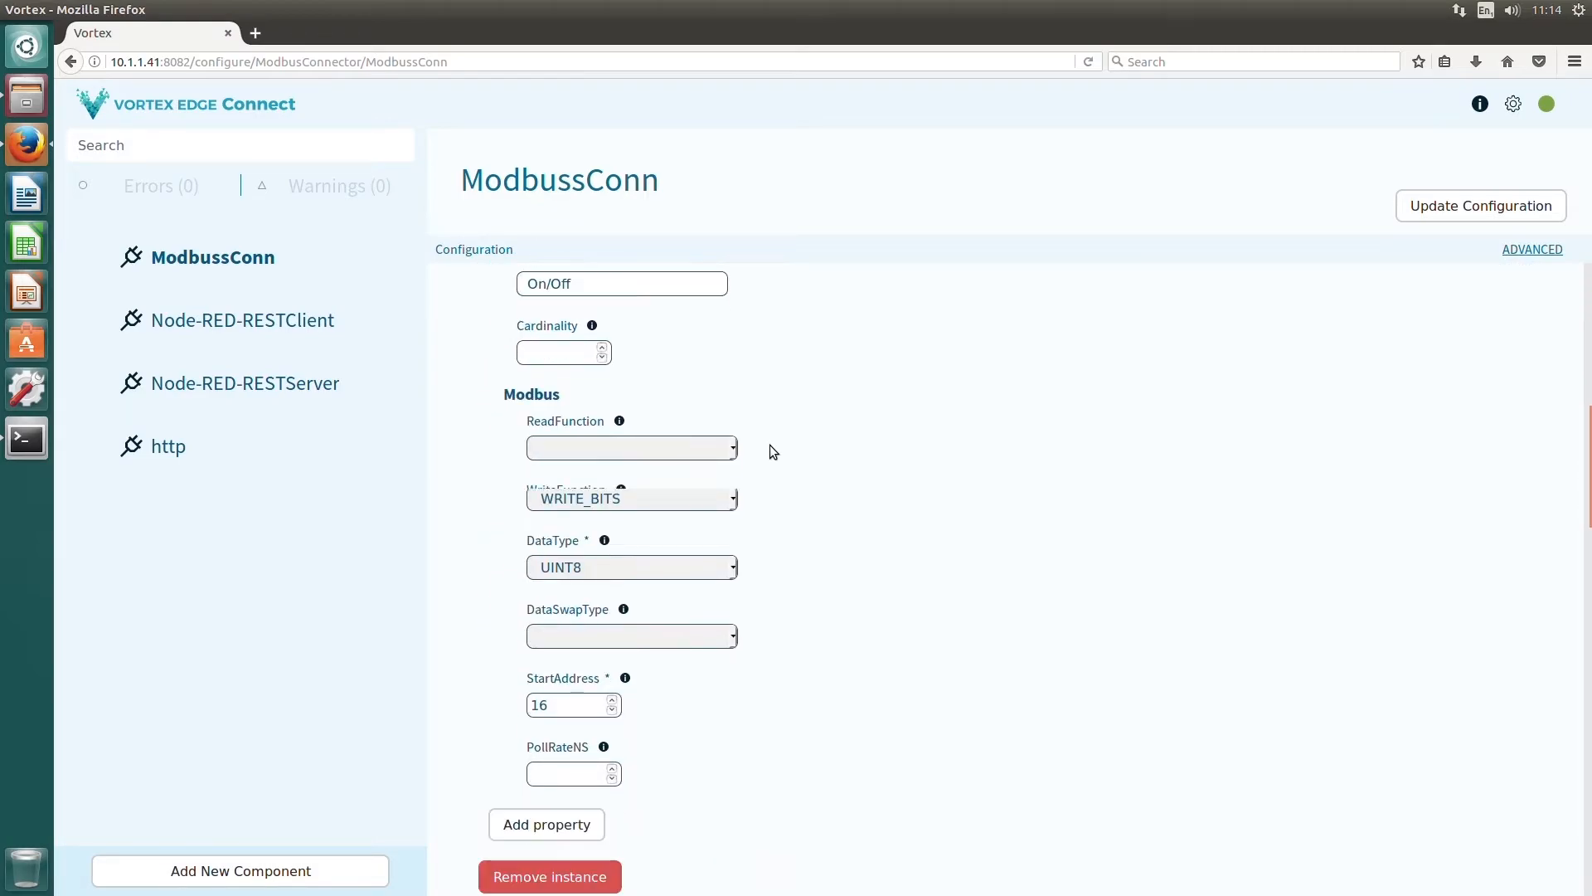
scroll(771, 451, down, 9)
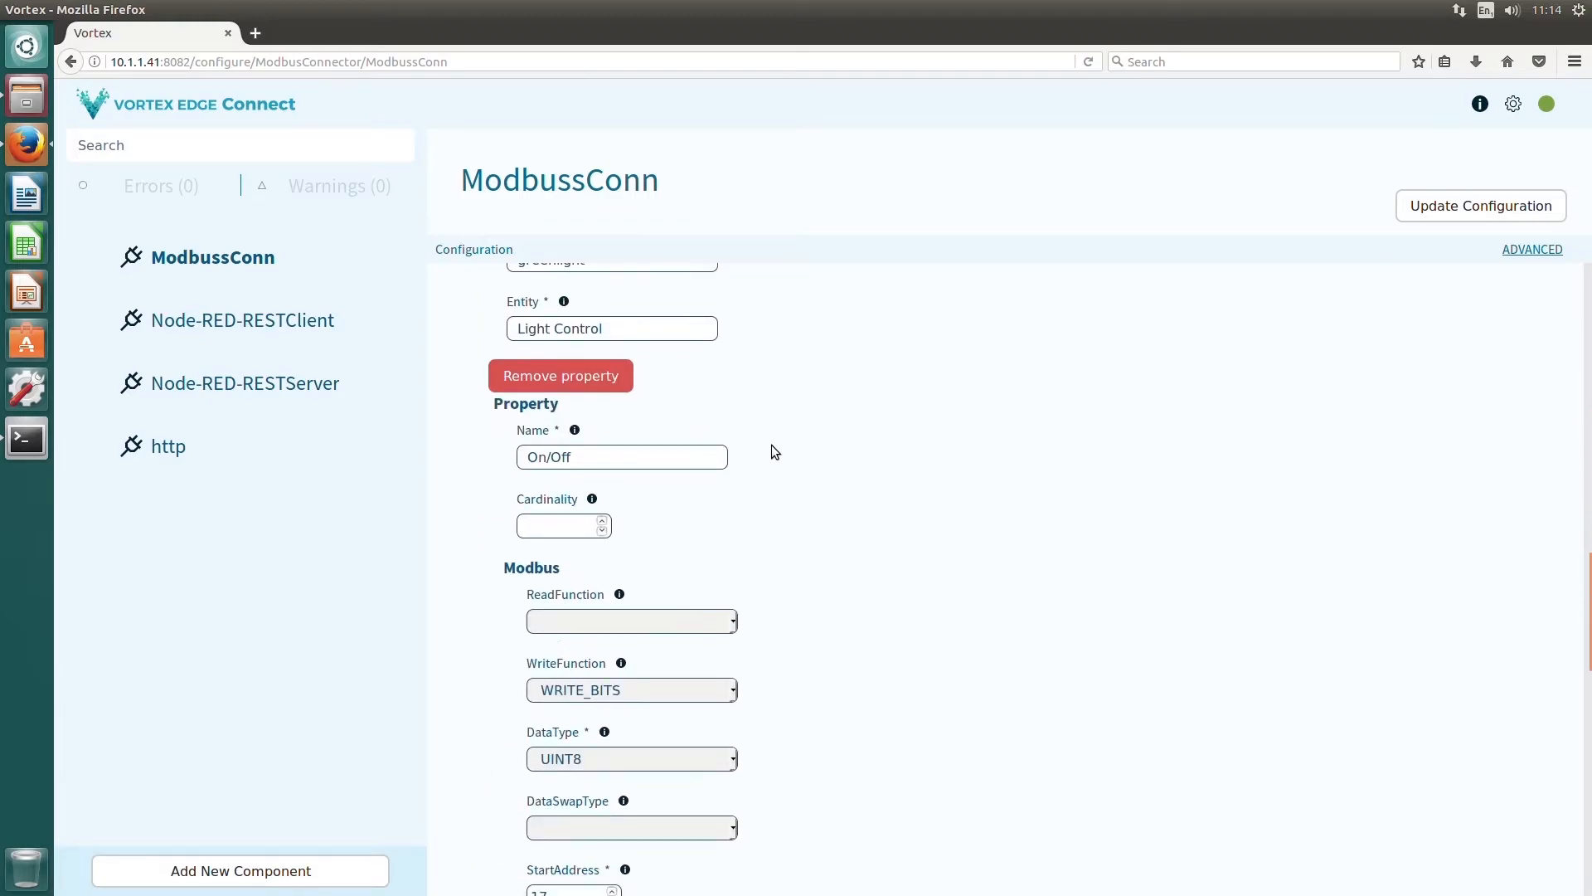
scroll(822, 466, down, 8)
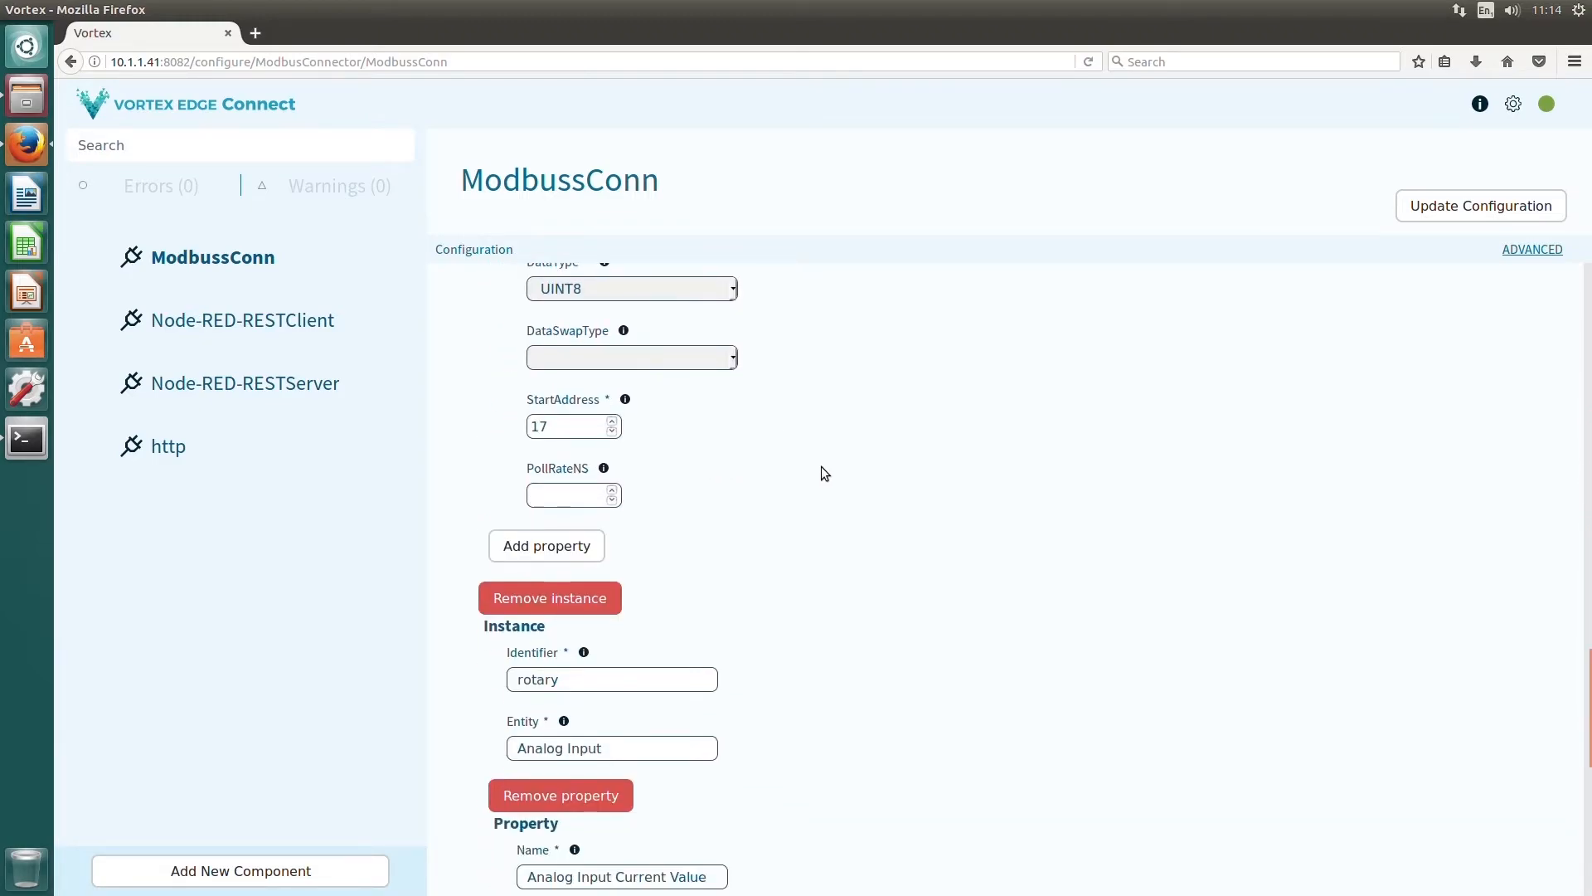
scroll(824, 474, down, 2)
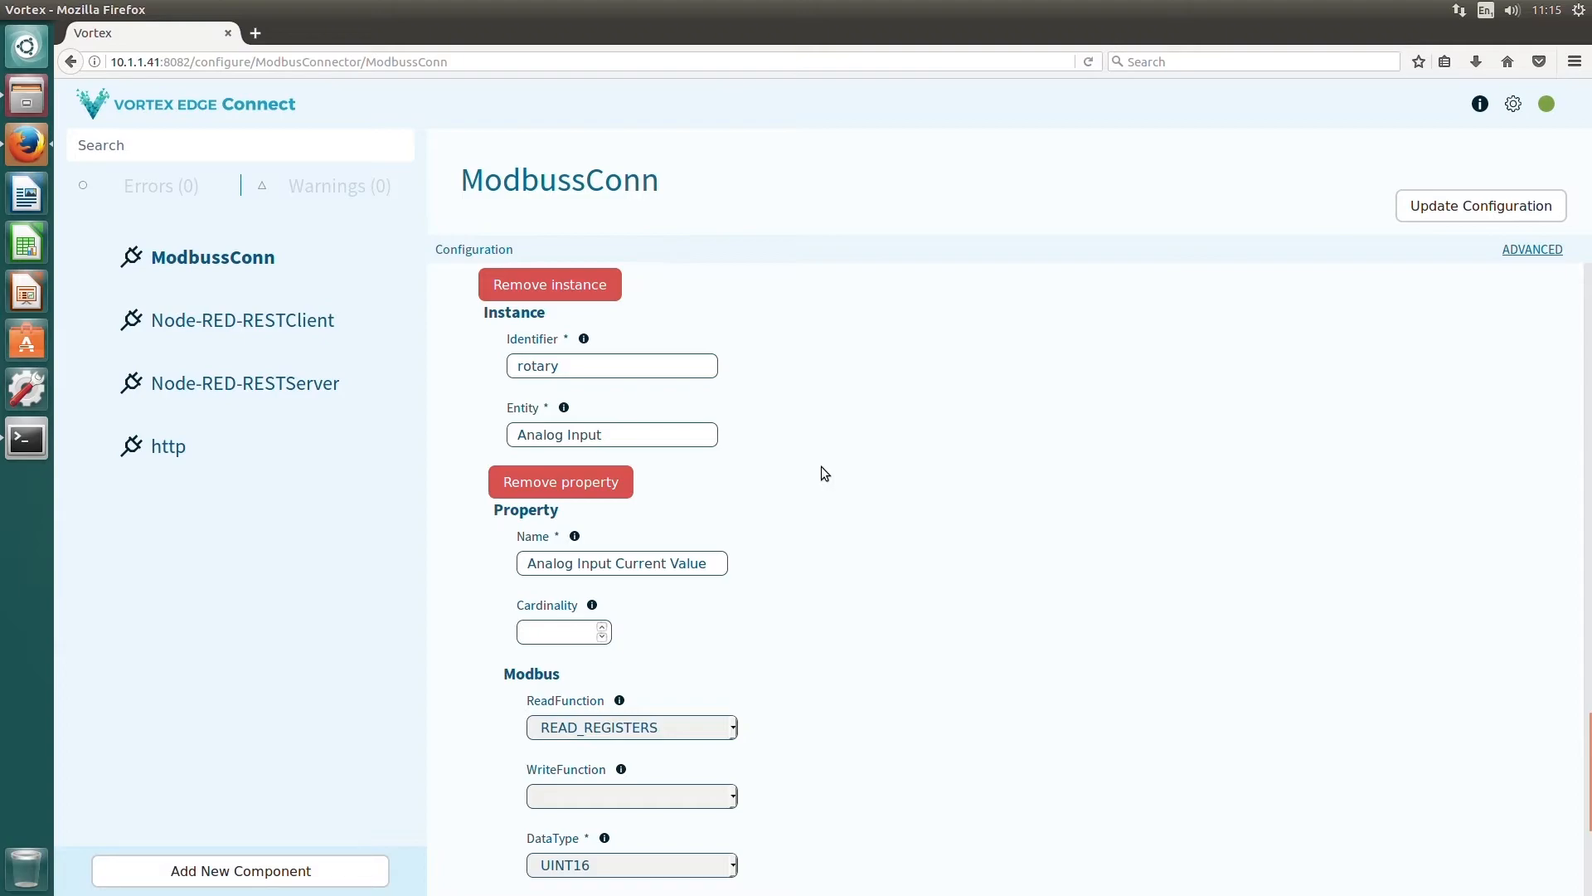
scroll(821, 473, up, 6)
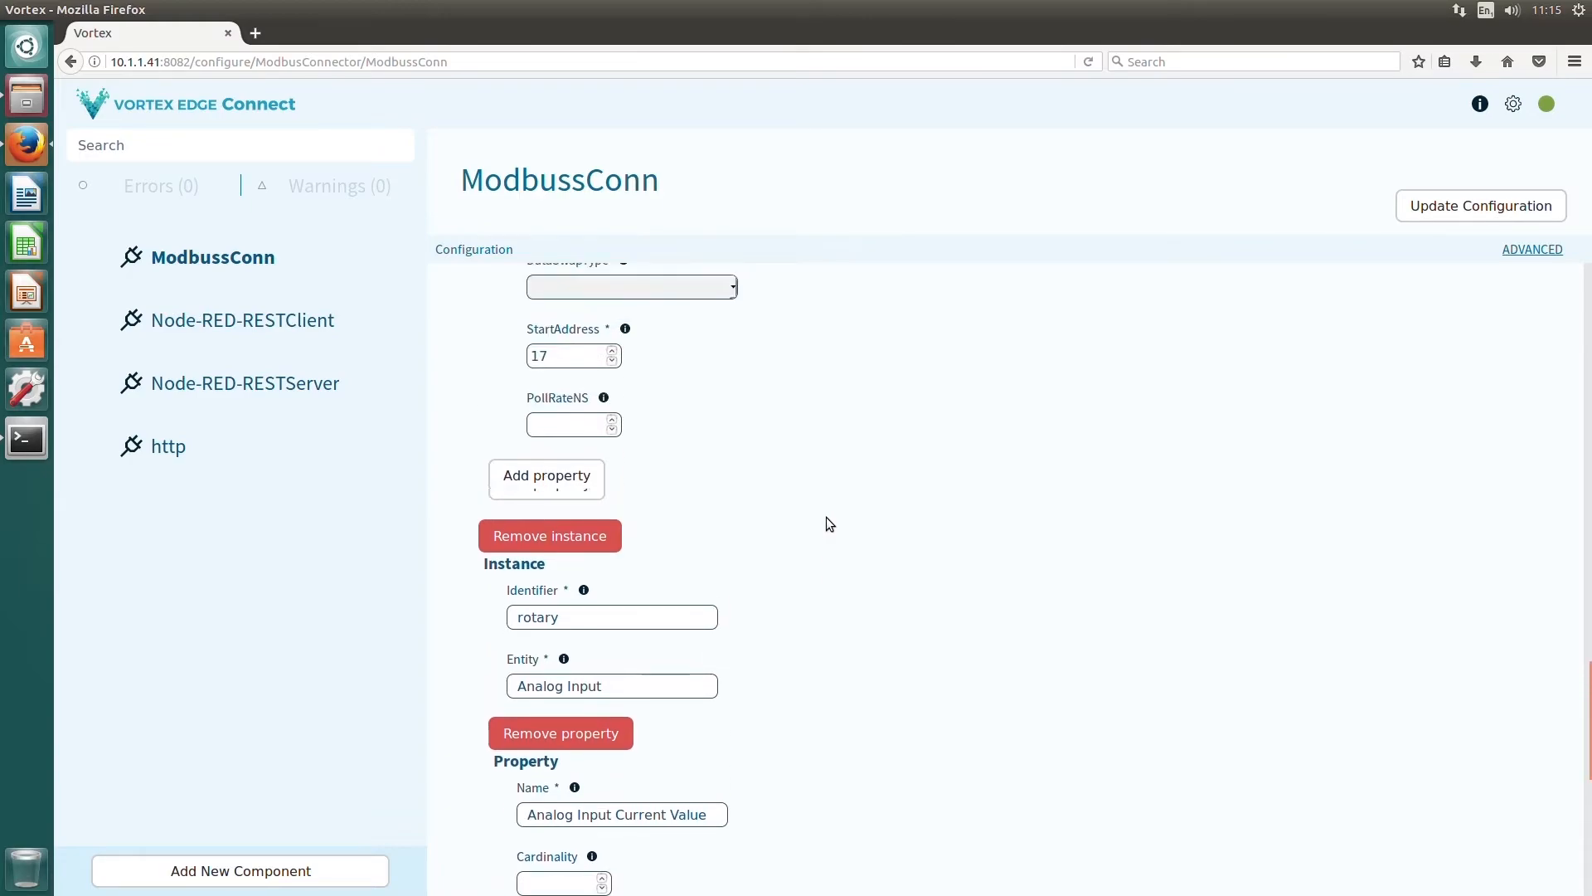
scroll(838, 532, up, 5)
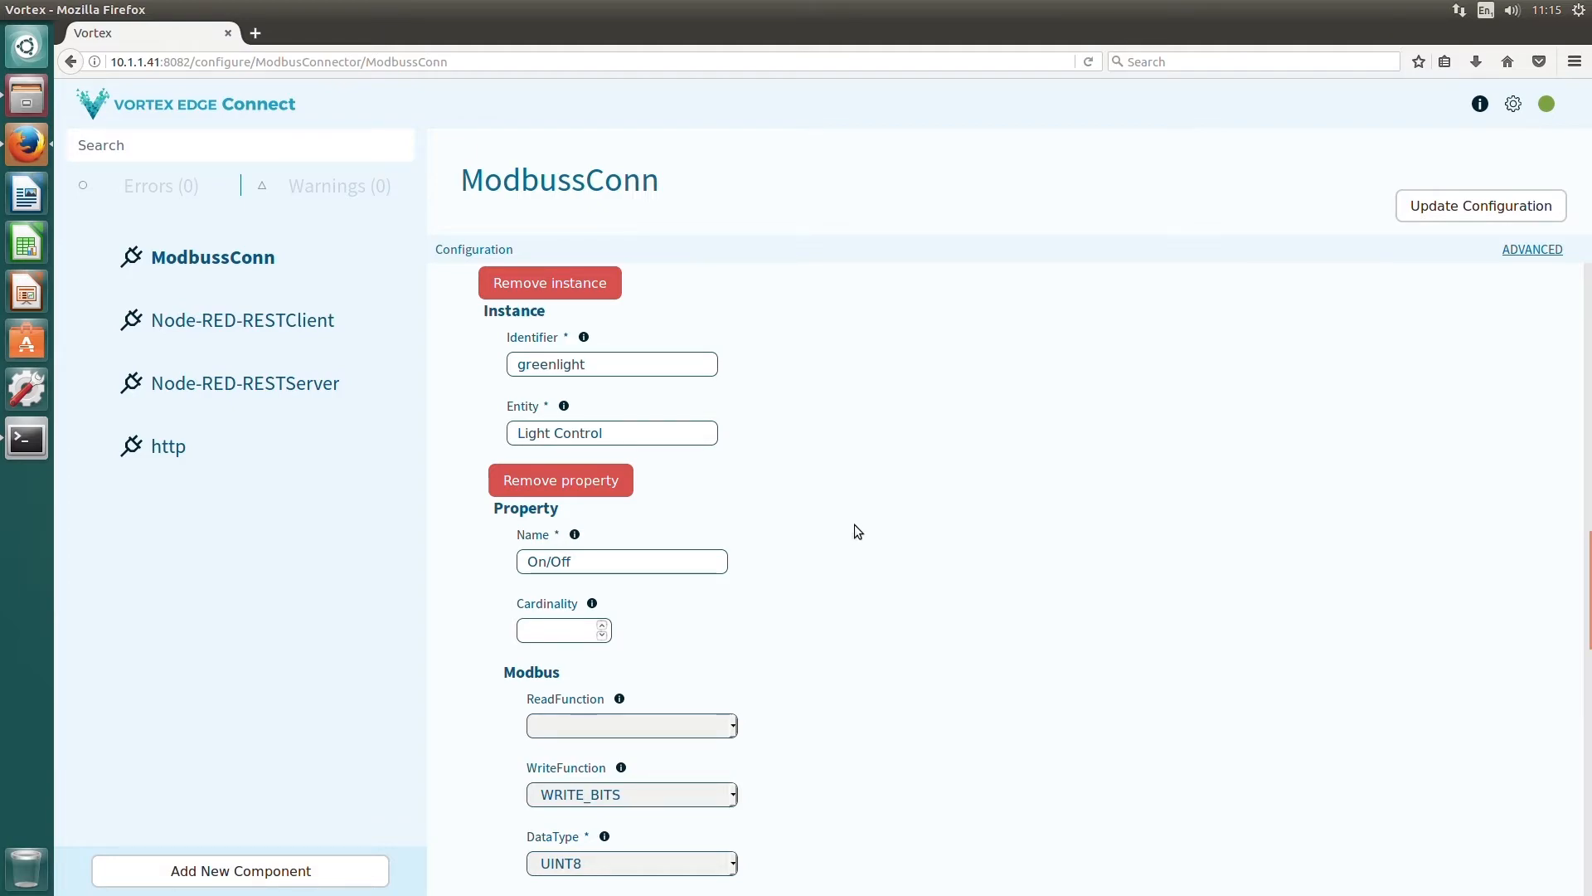
click(1524, 256)
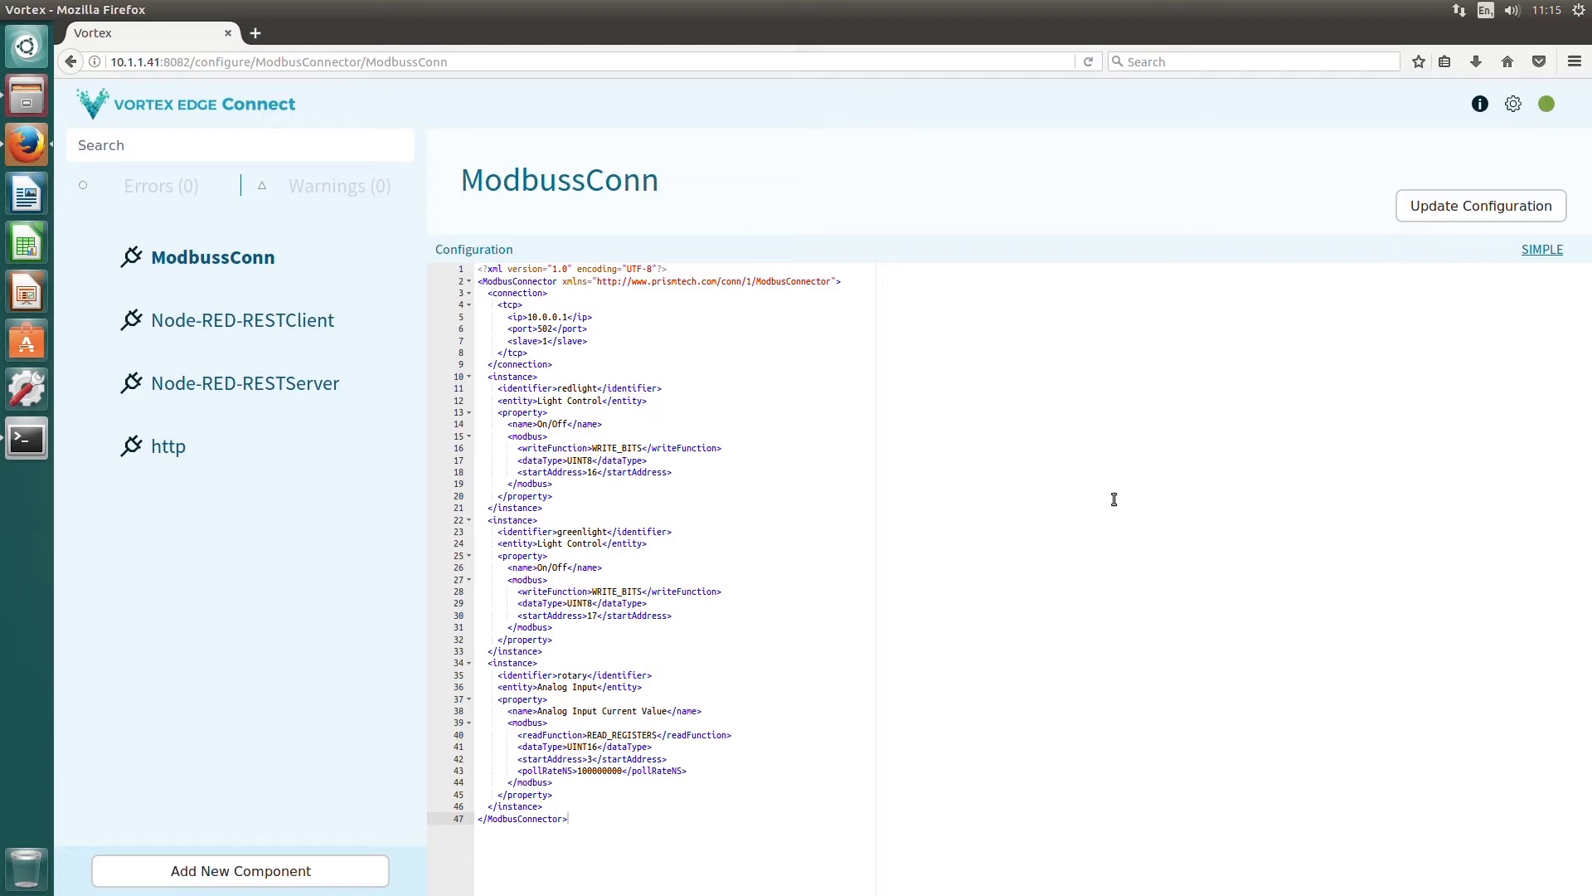
Add a new RESTClientConnector component named "REST Connector 2"
click(230, 884)
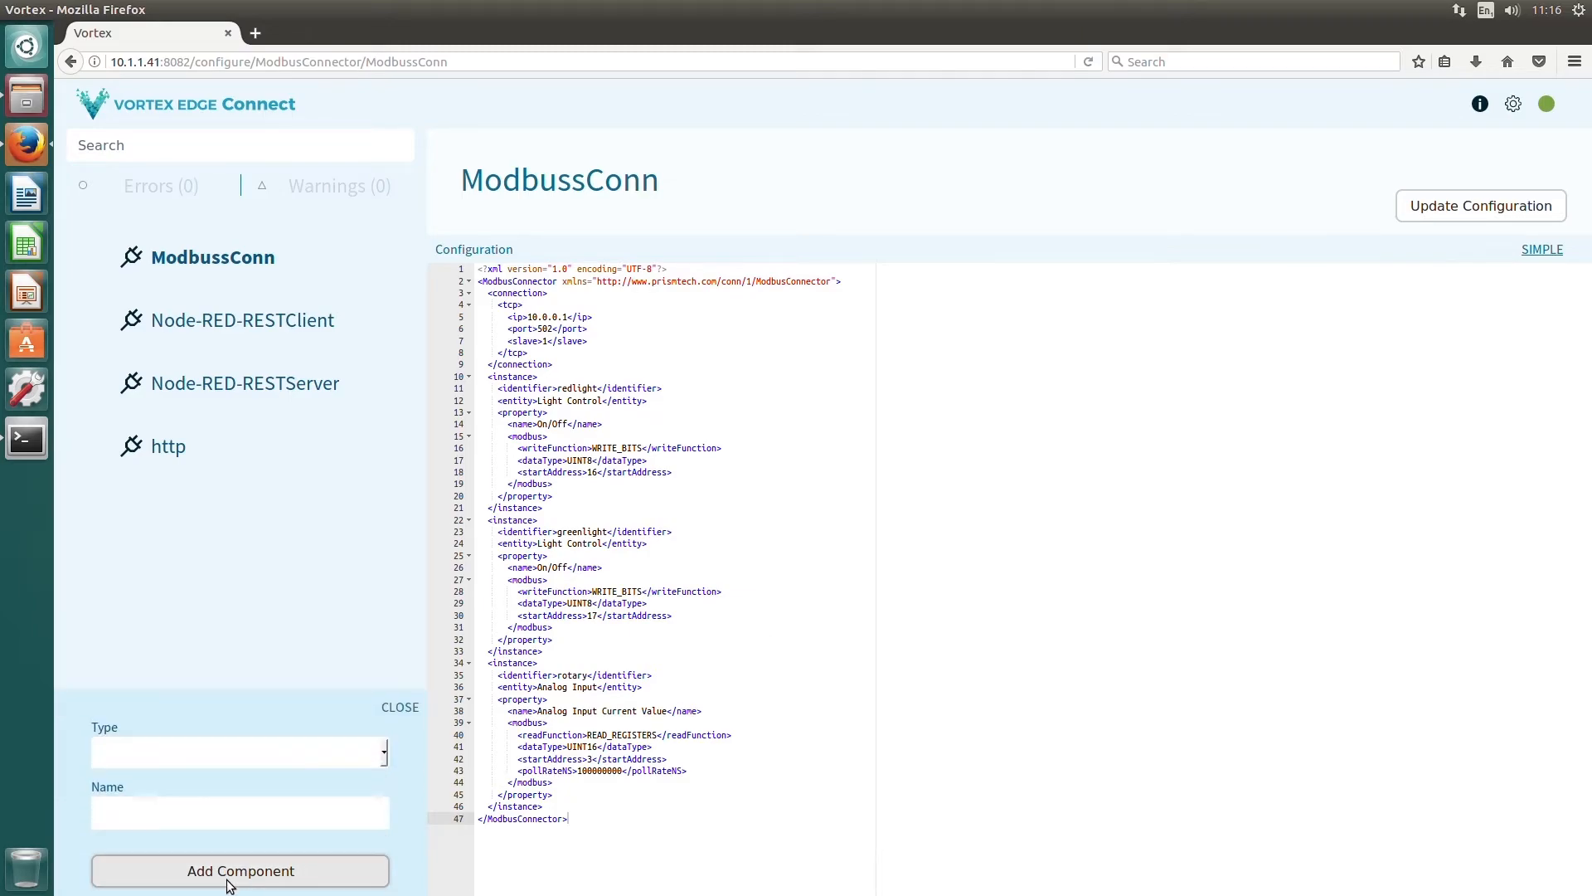
click(387, 753)
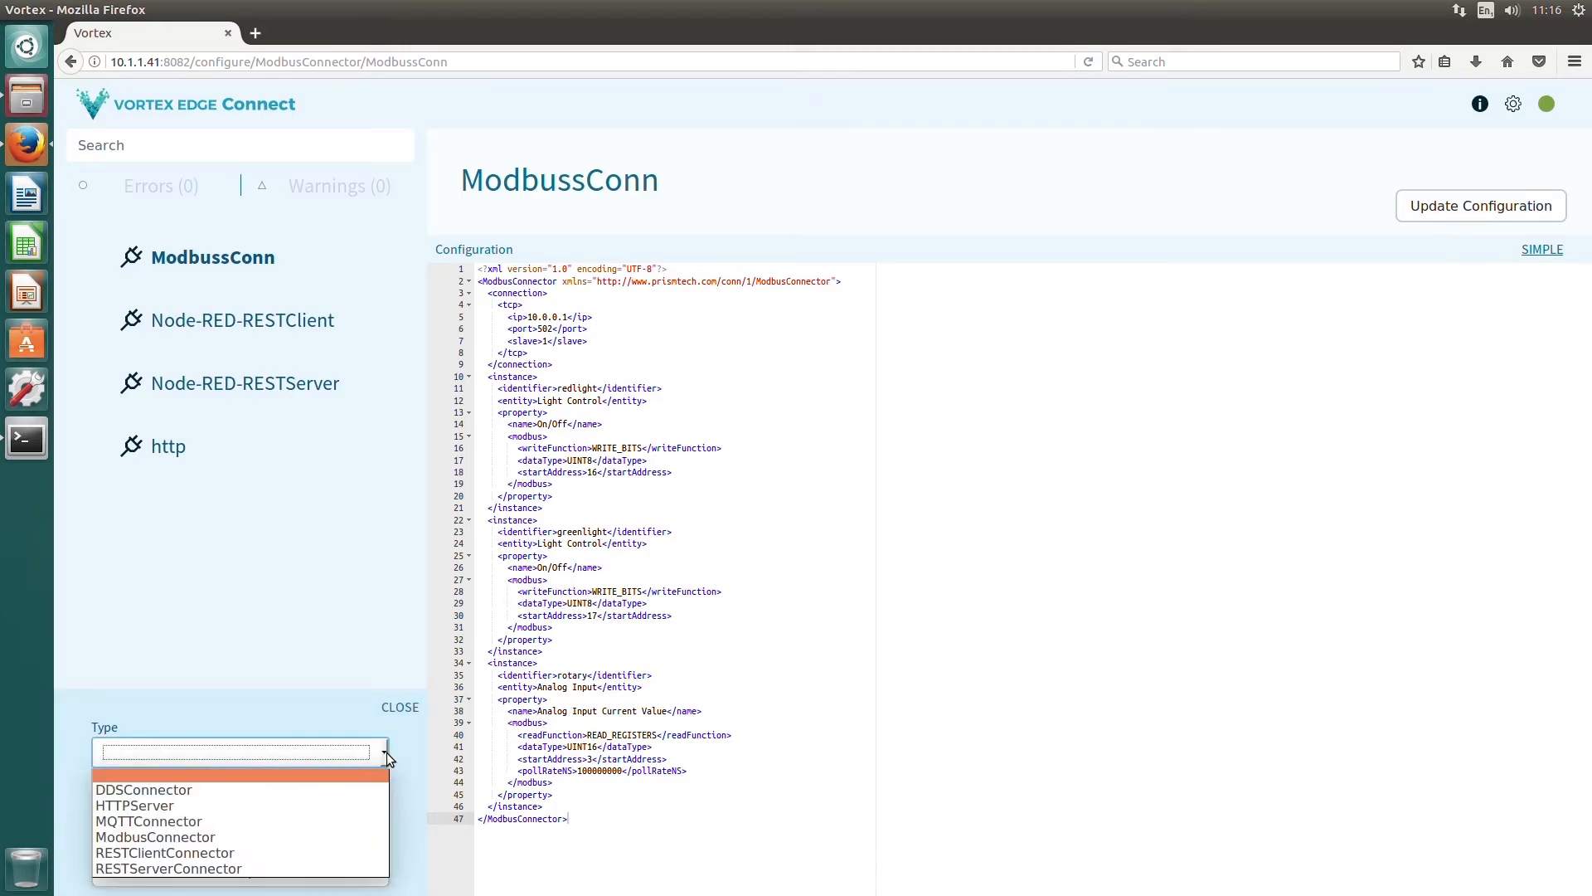
click(317, 854)
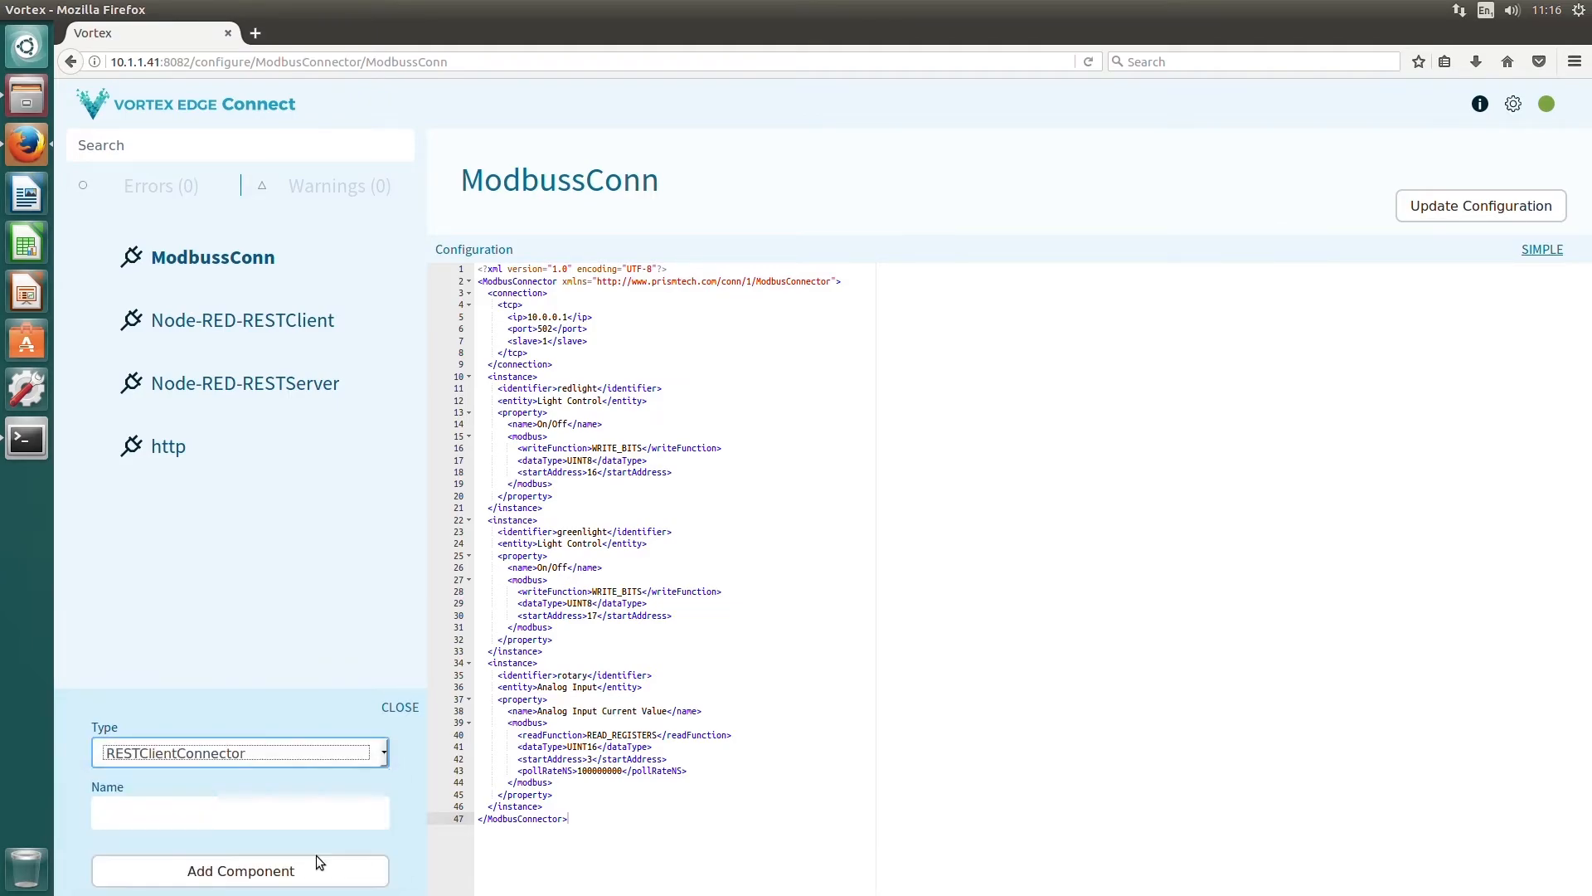
click(313, 816)
text(REST )
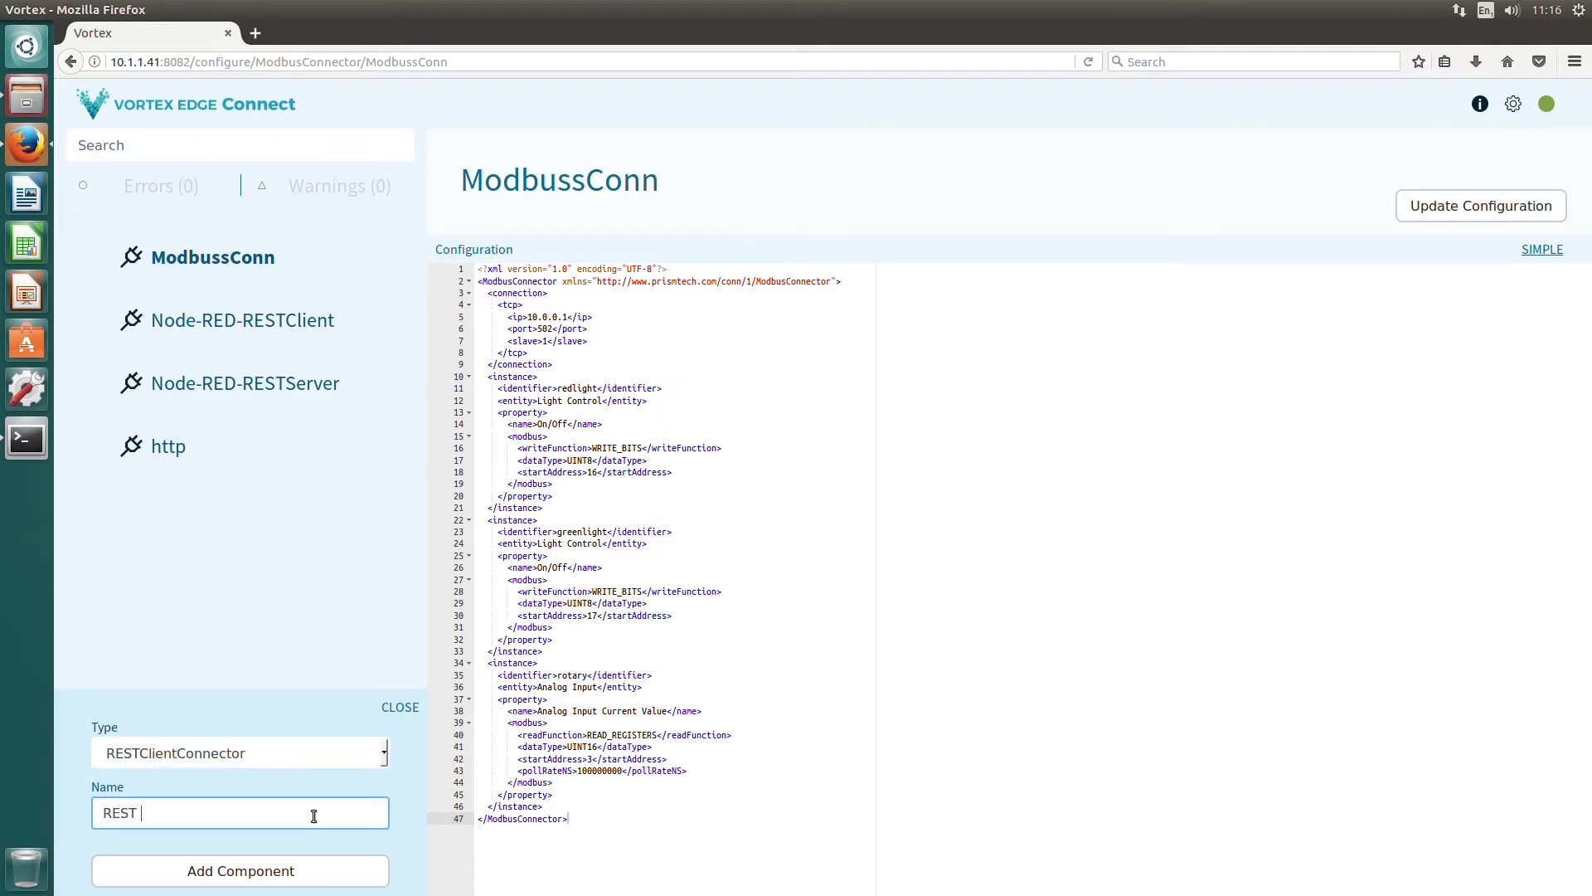
text(CO)
key(BackSpace)
text(onnector 2)
key(Return)
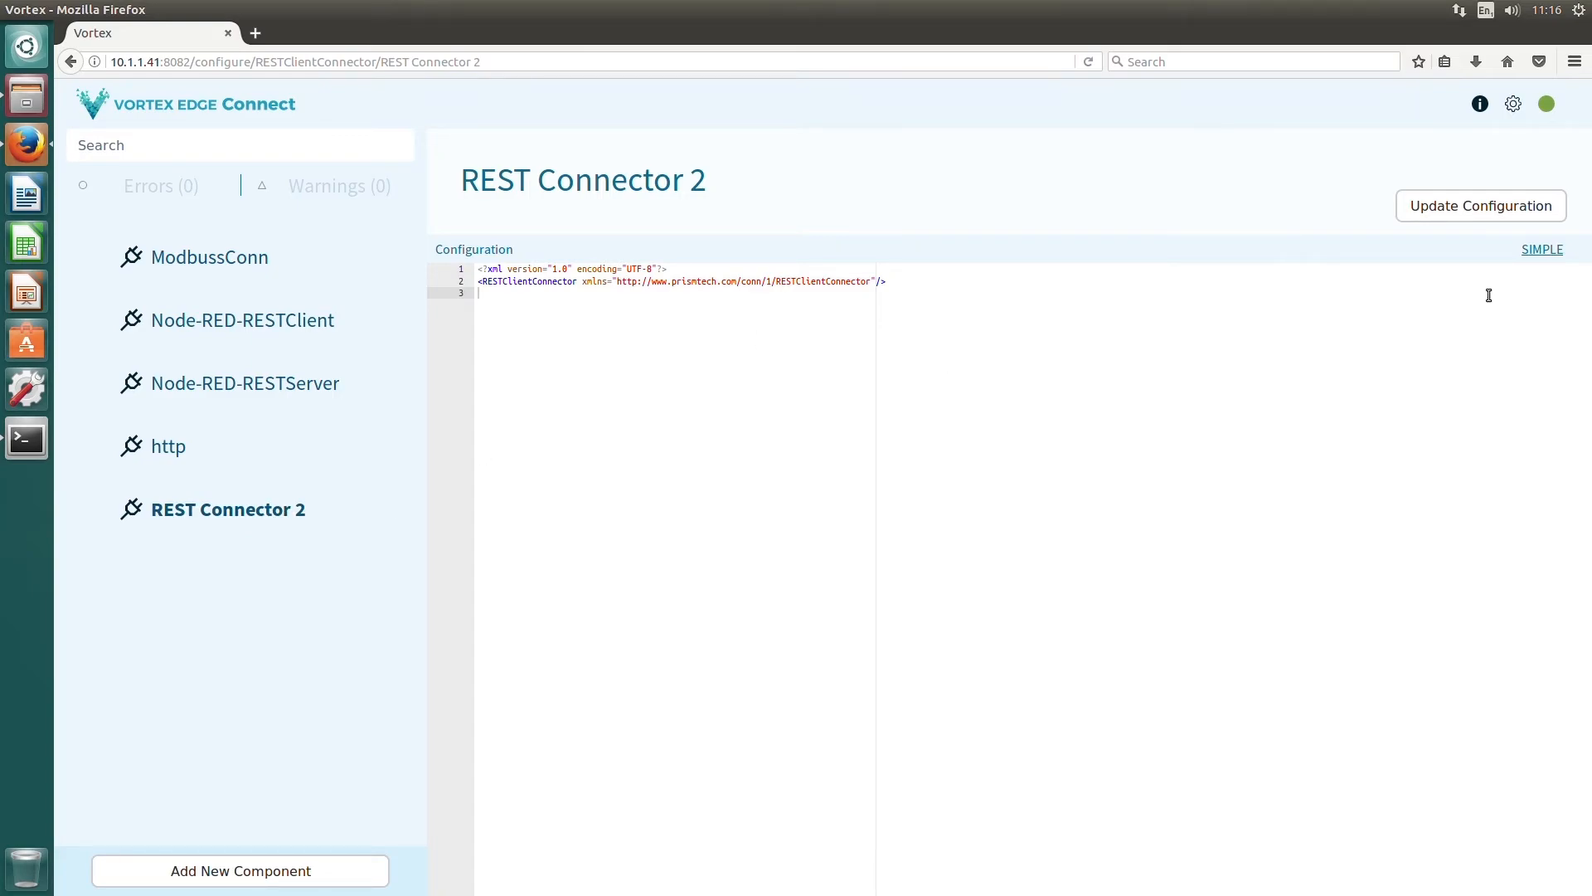
Show REST Connector 2's settings in the simple form view and delete the component
click(1543, 250)
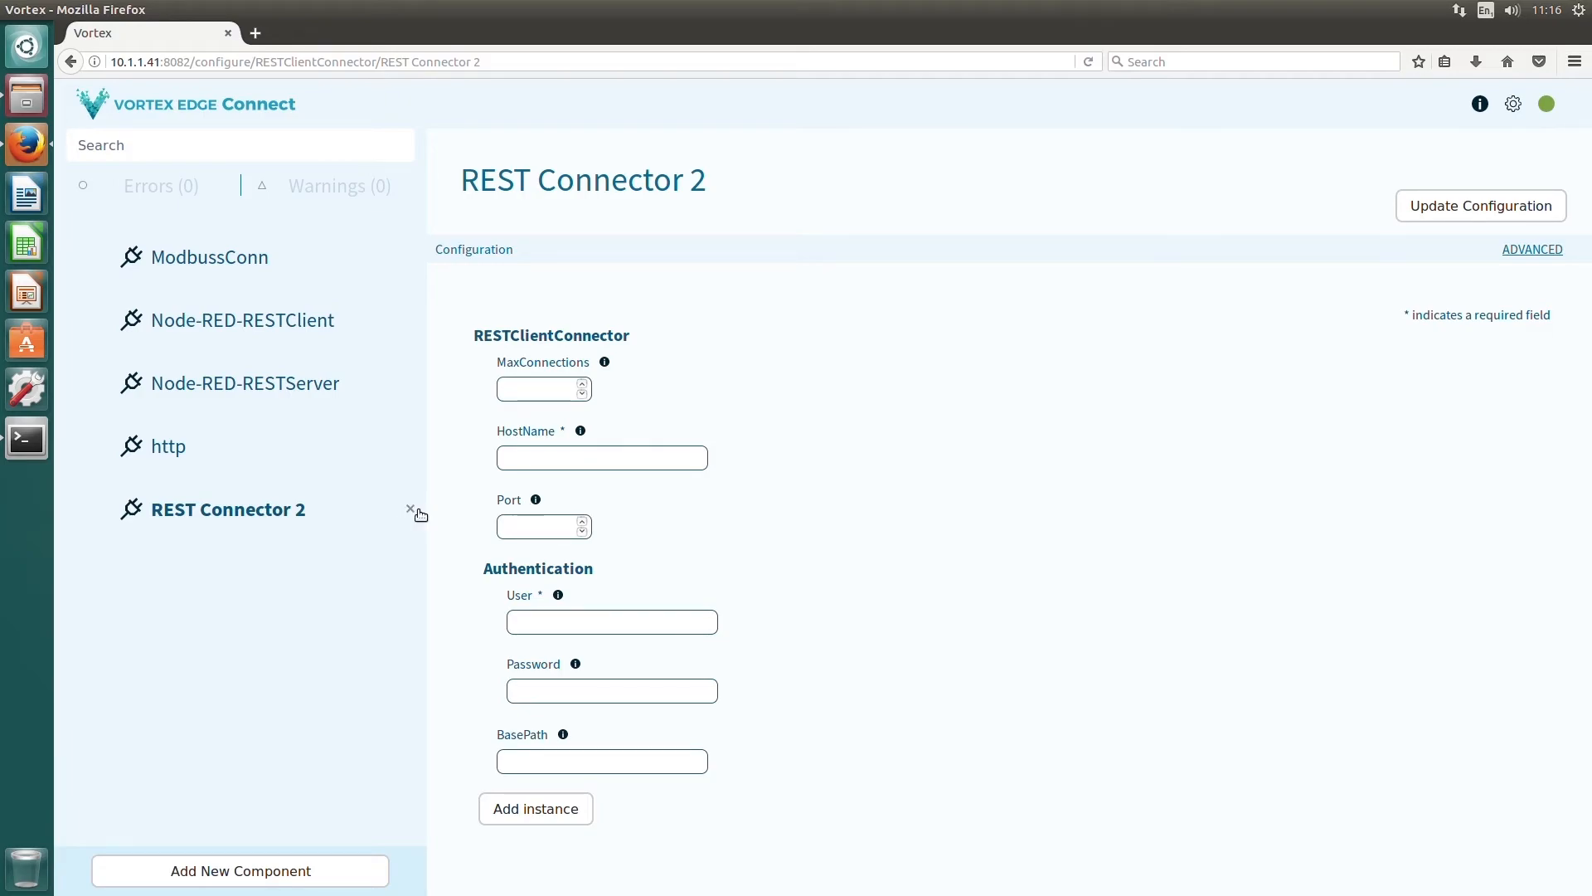
click(410, 509)
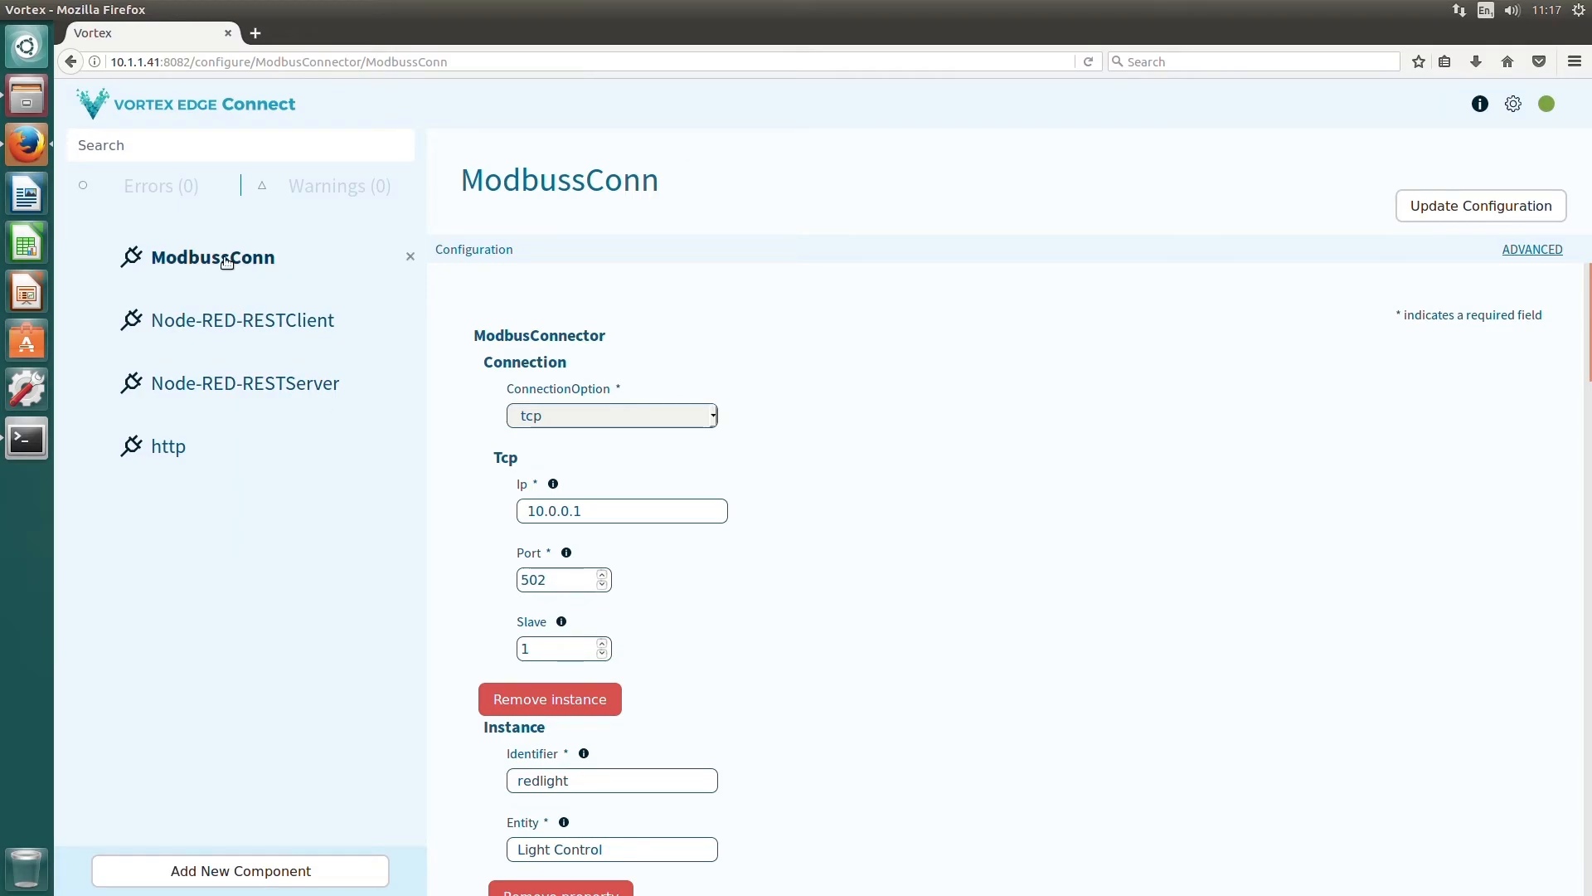
Change the ModbussConn redlight instance's identifier to redlight1, update the configuration and apply it
scroll(835, 561, down, 3)
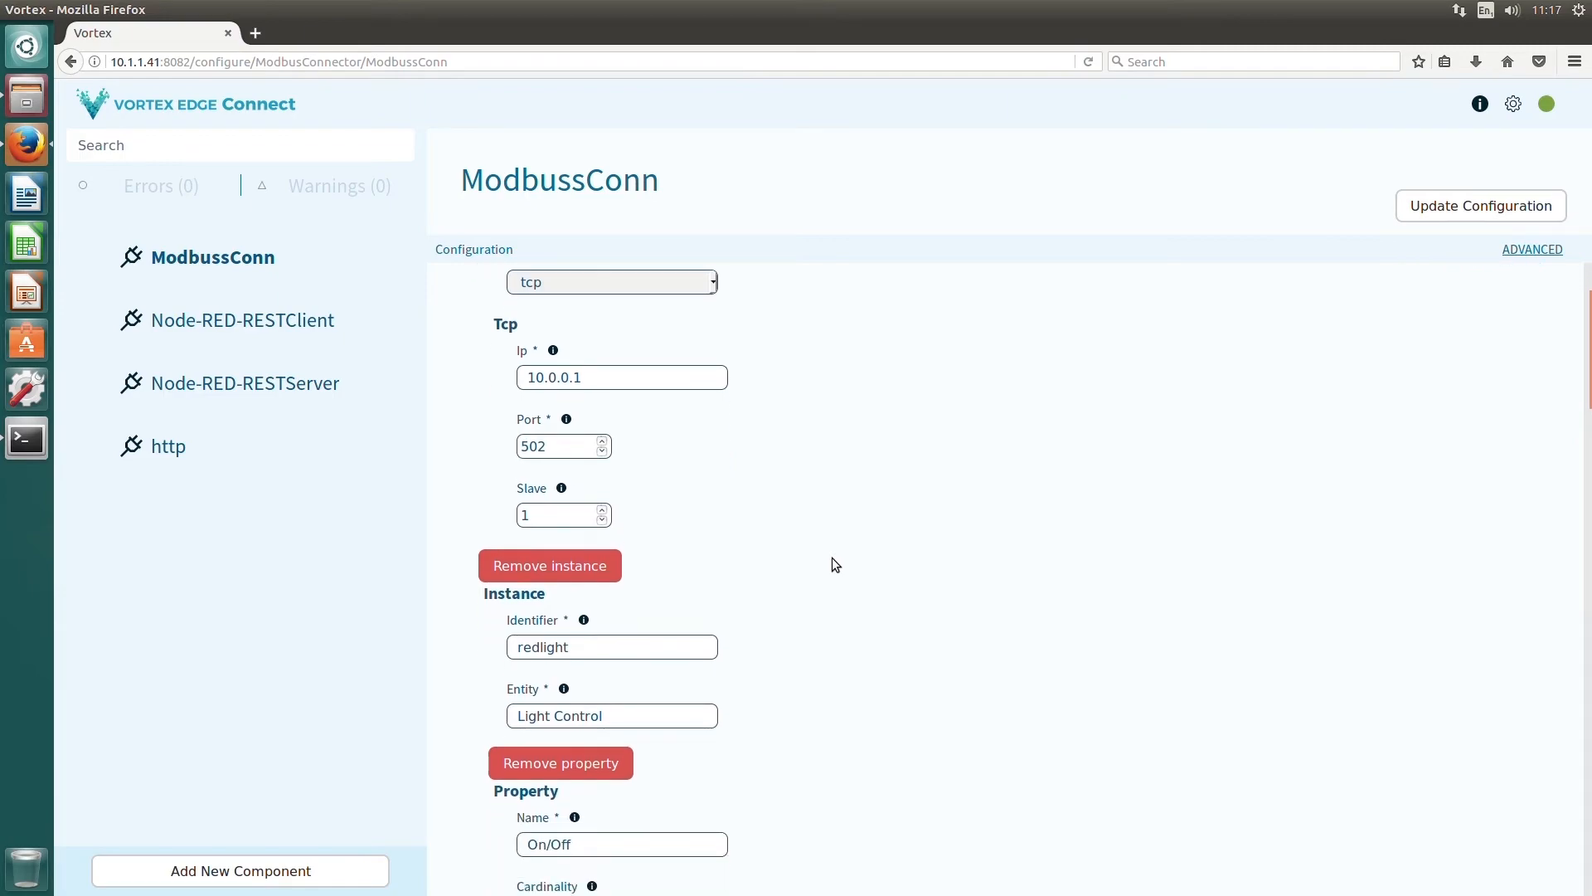
scroll(832, 558, down, 2)
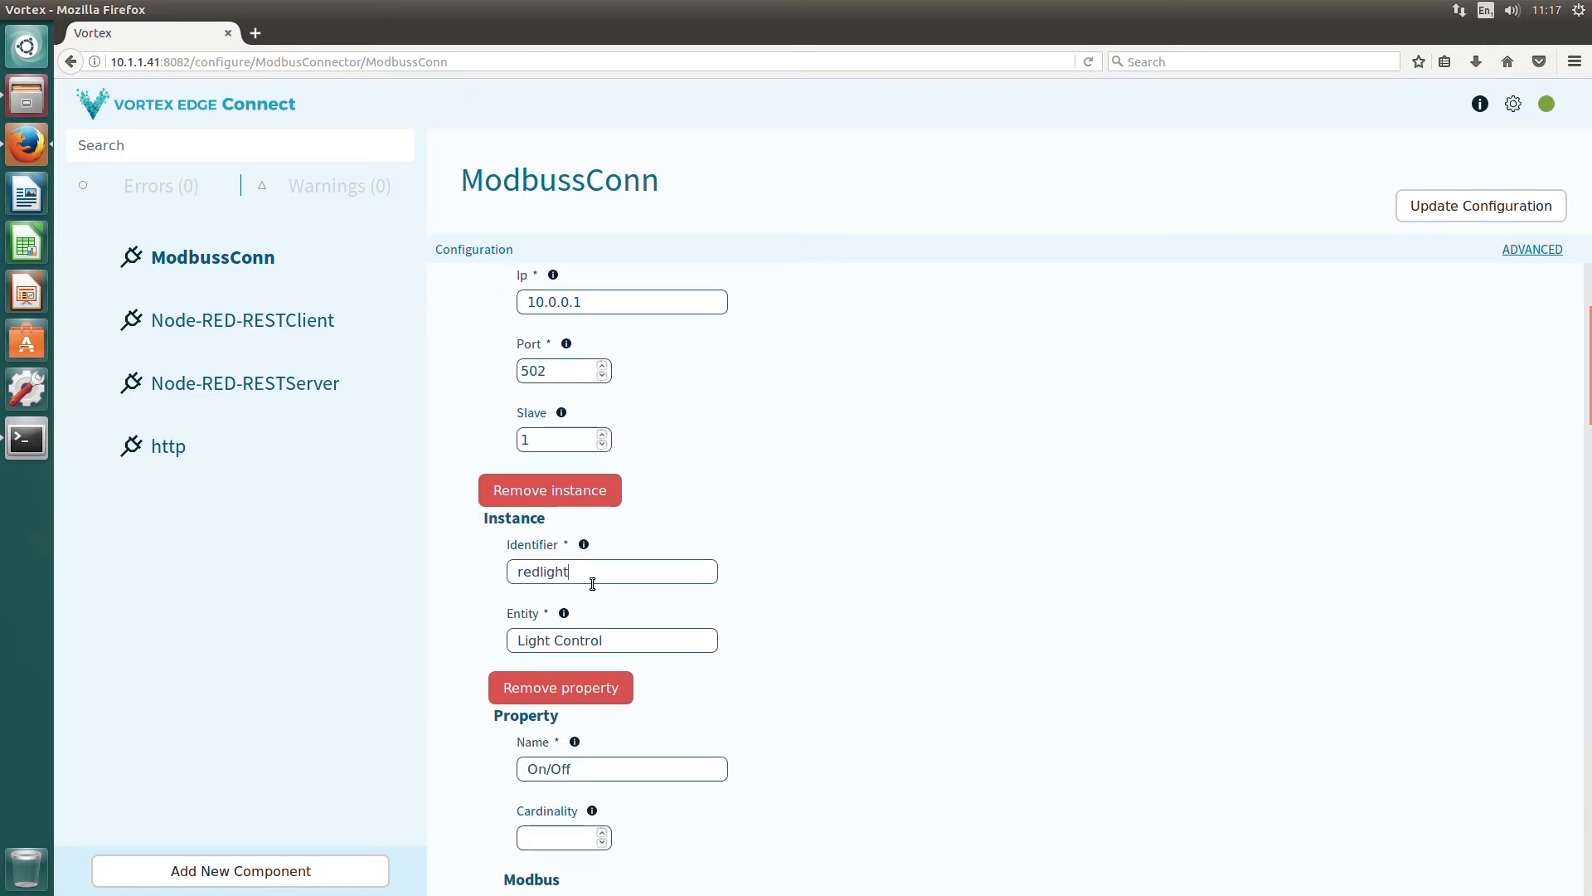
text(1)
click(1453, 209)
click(1513, 112)
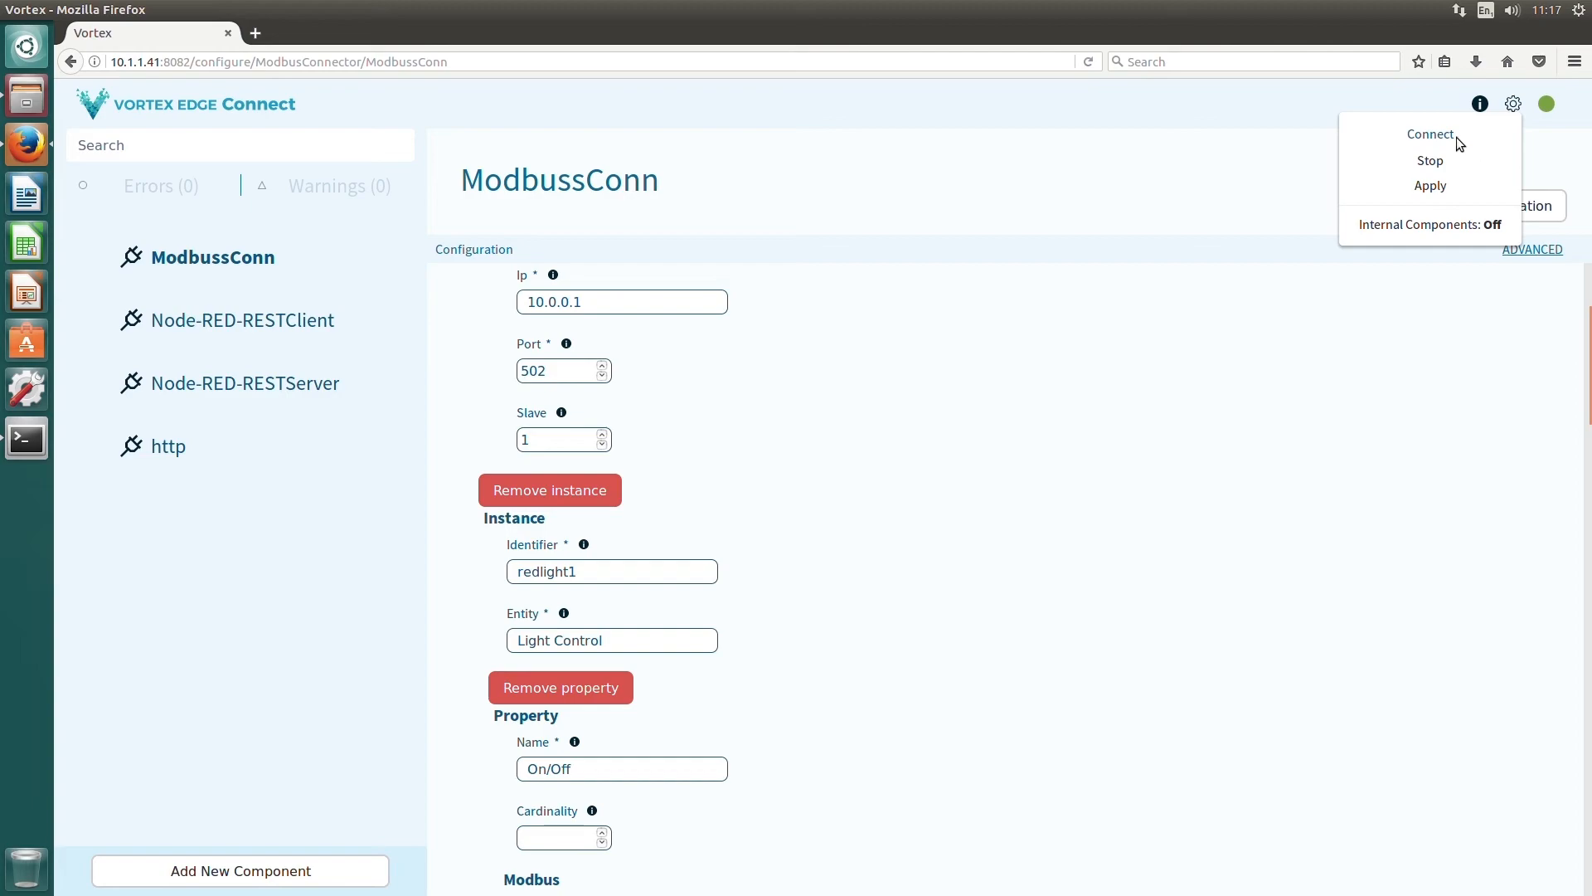
click(1441, 187)
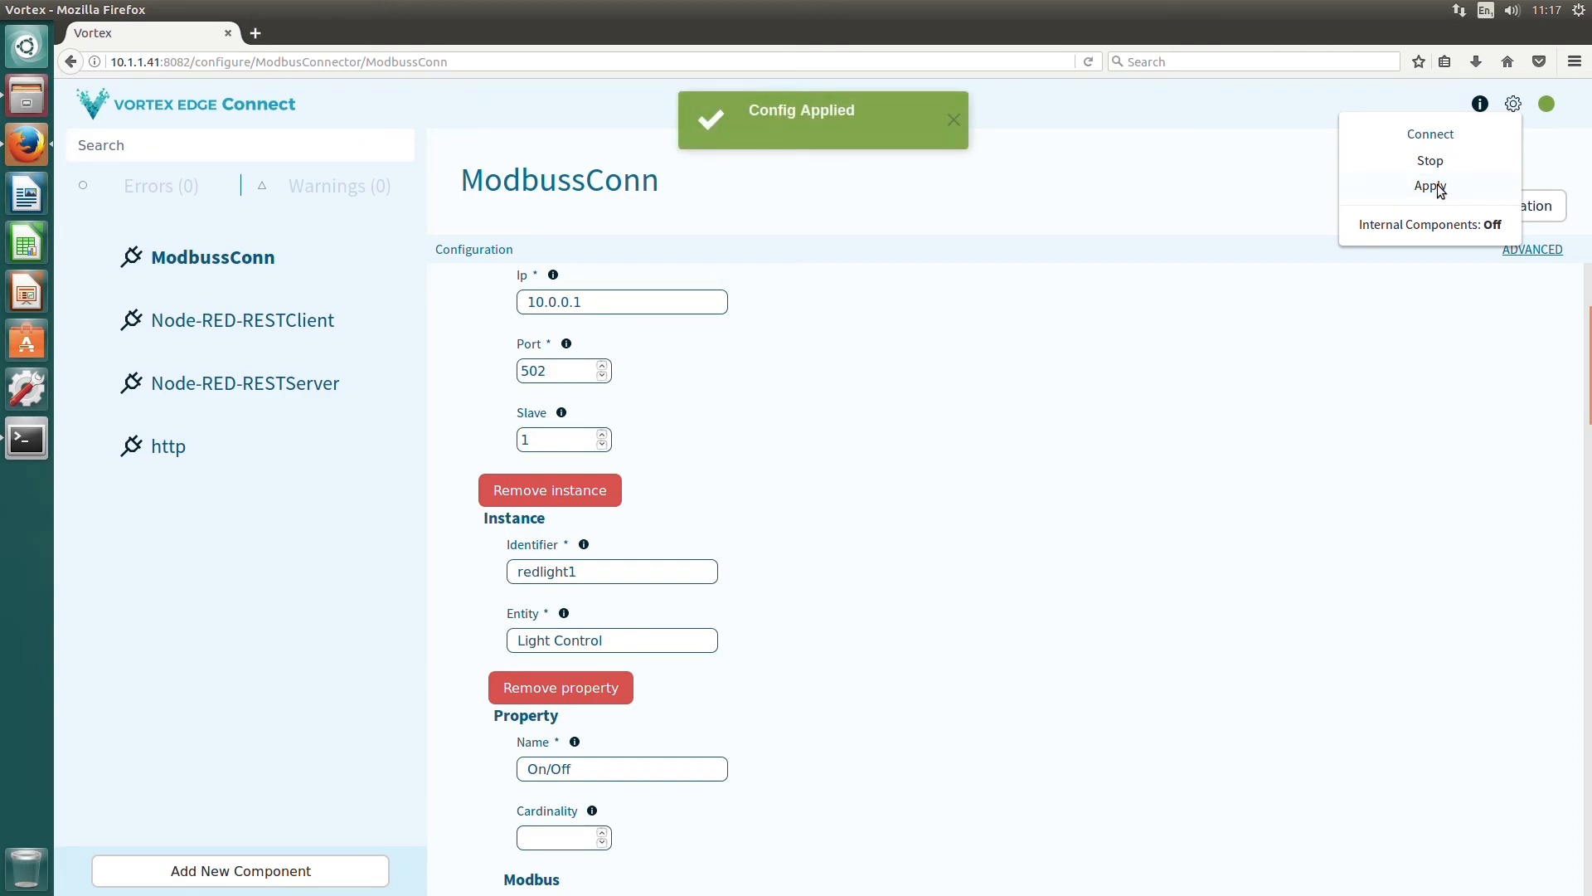